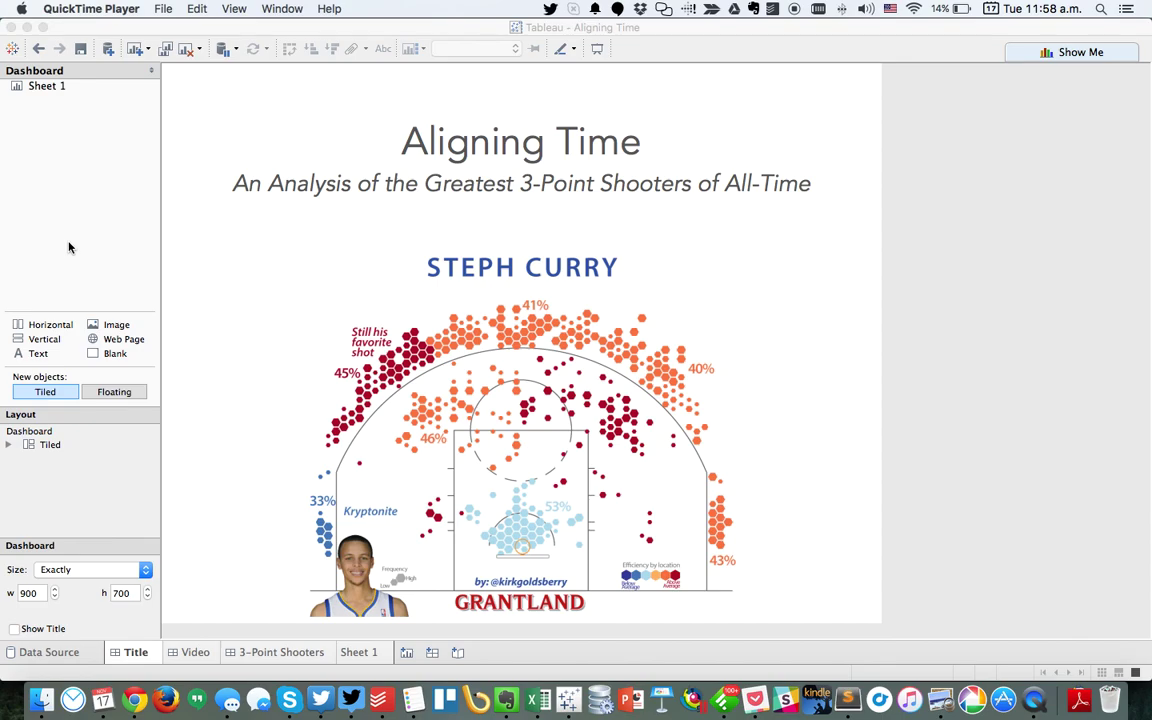
Switch to Chrome and examine Wikipedia's list of NBA career 3-point scoring leaders, including Stephen Curry's entry
key("super+Tab")
key("super+Tab")
key("super+Tab")
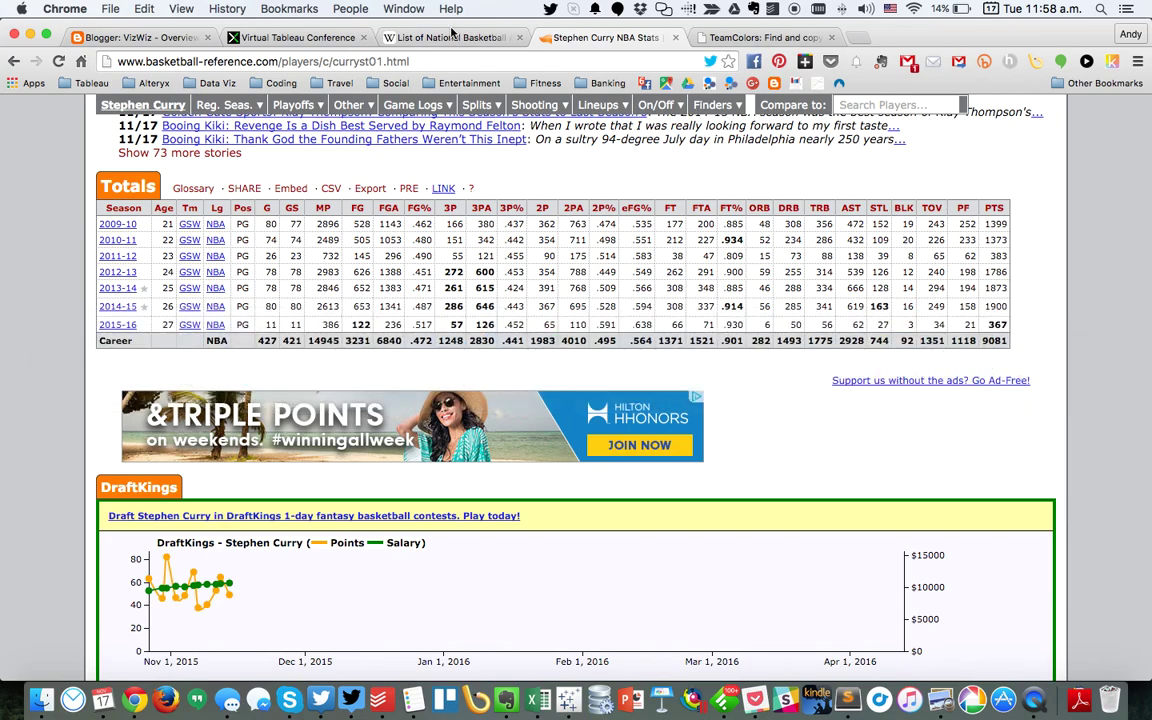
left_click(412, 37)
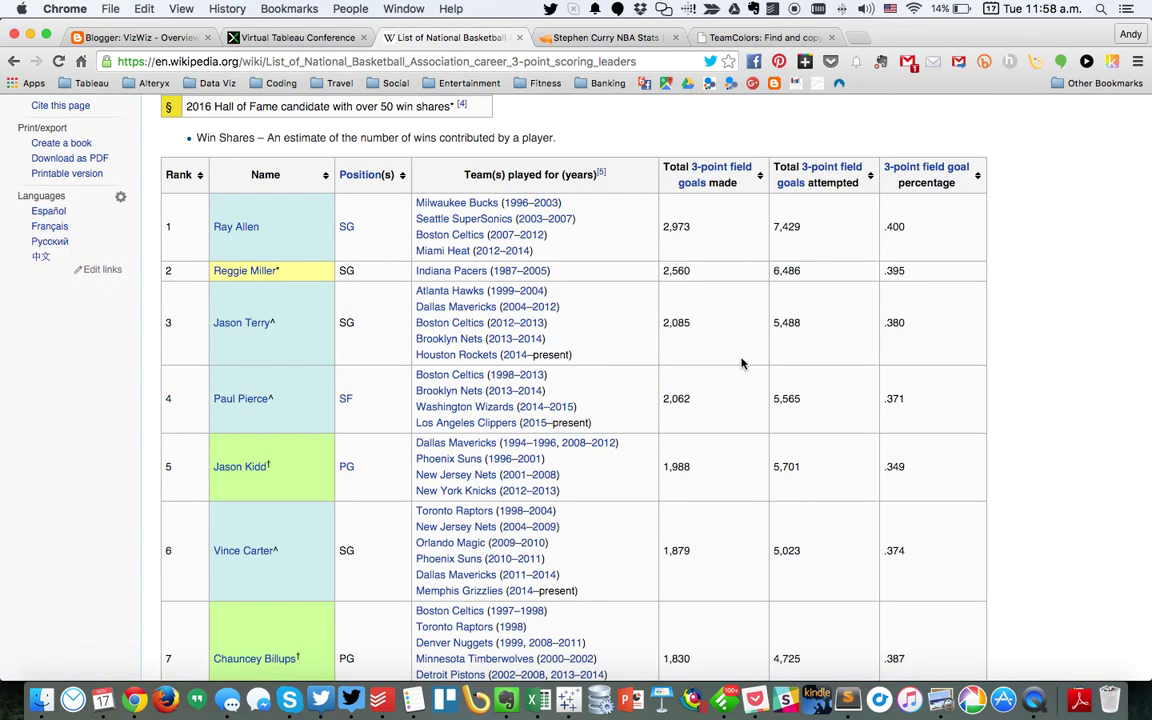
scroll(744, 365, "up", 2)
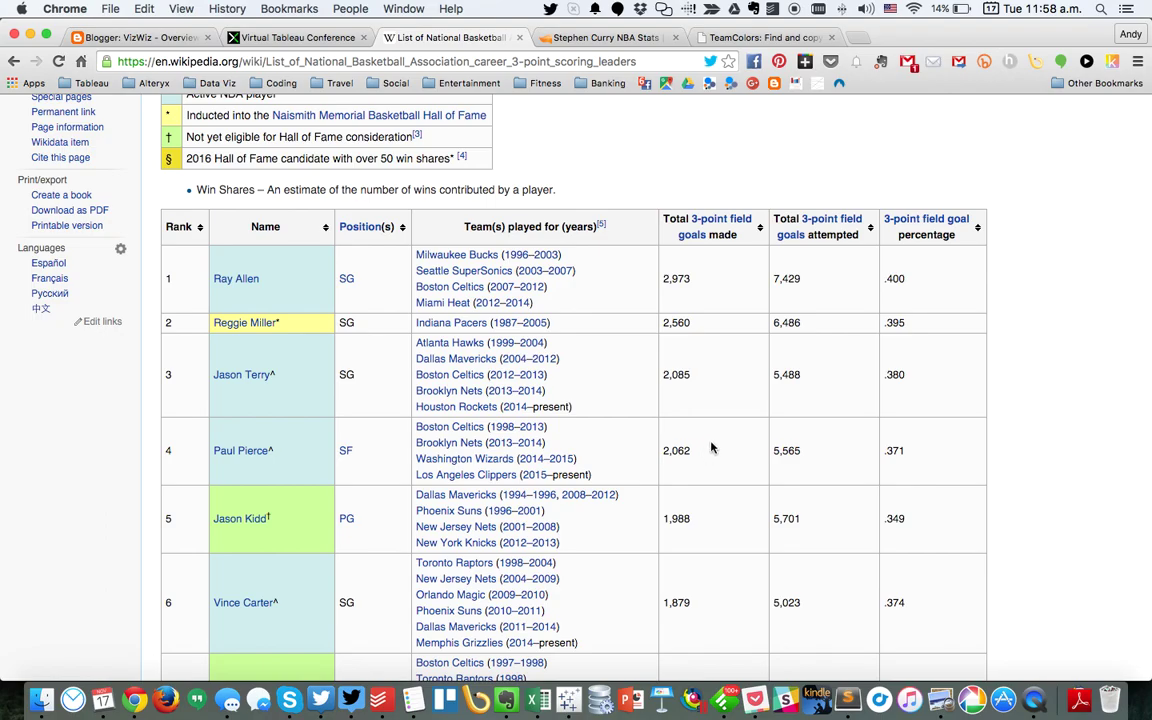
scroll(711, 447, "down", 20)
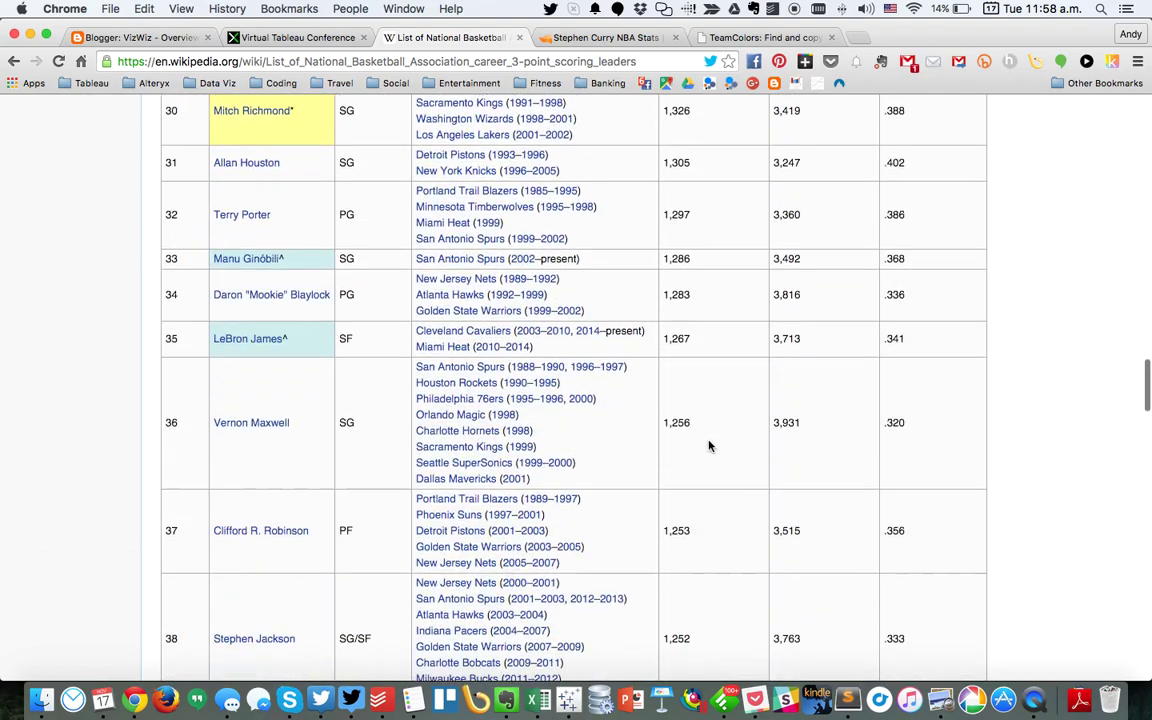
scroll(709, 446, "down", 10)
scroll(707, 445, "up", 3)
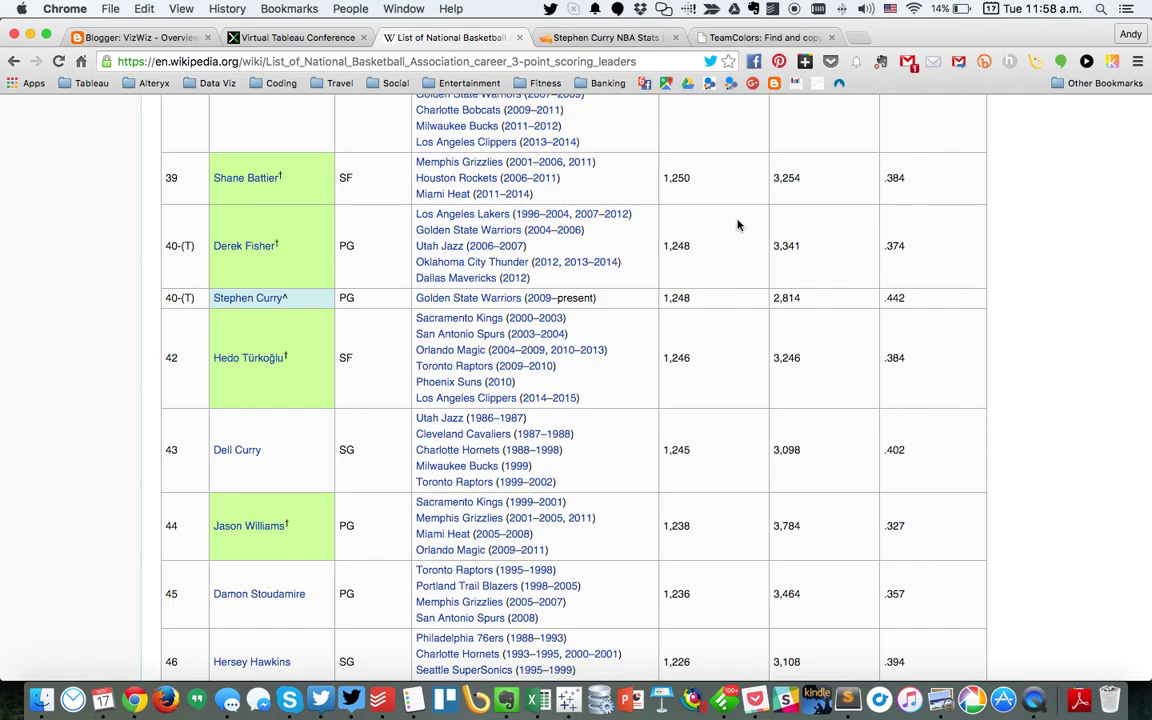
scroll(737, 247, "up", 20)
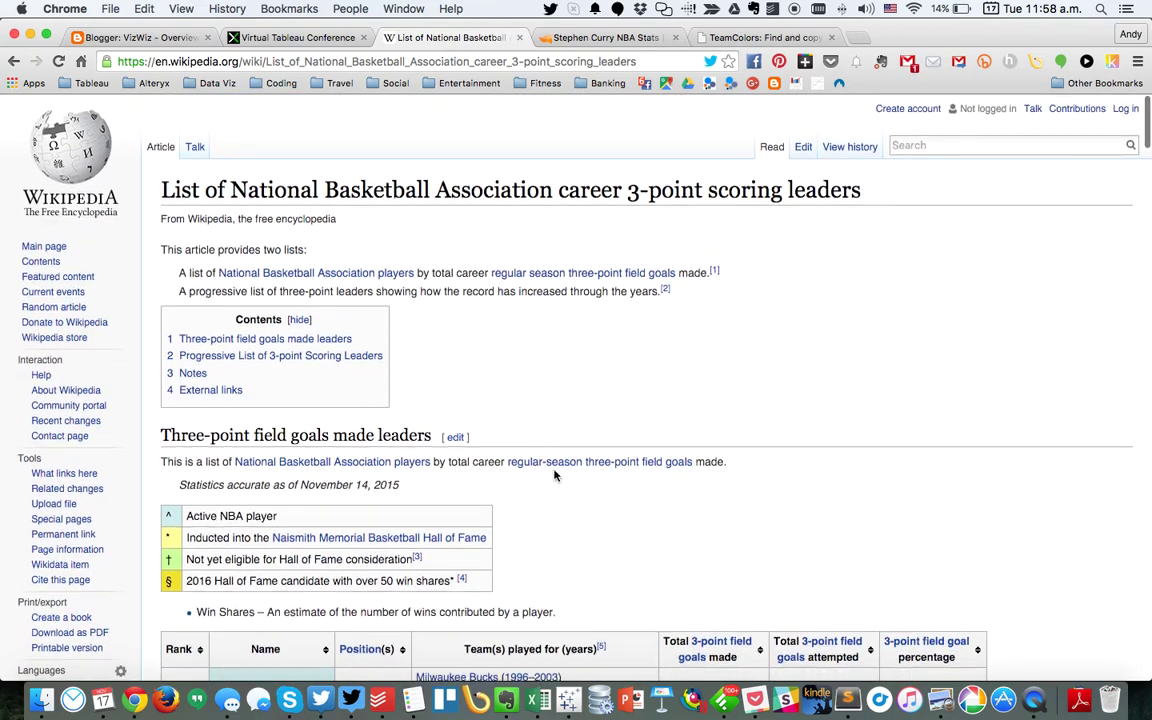
scroll(580, 458, "down", 5)
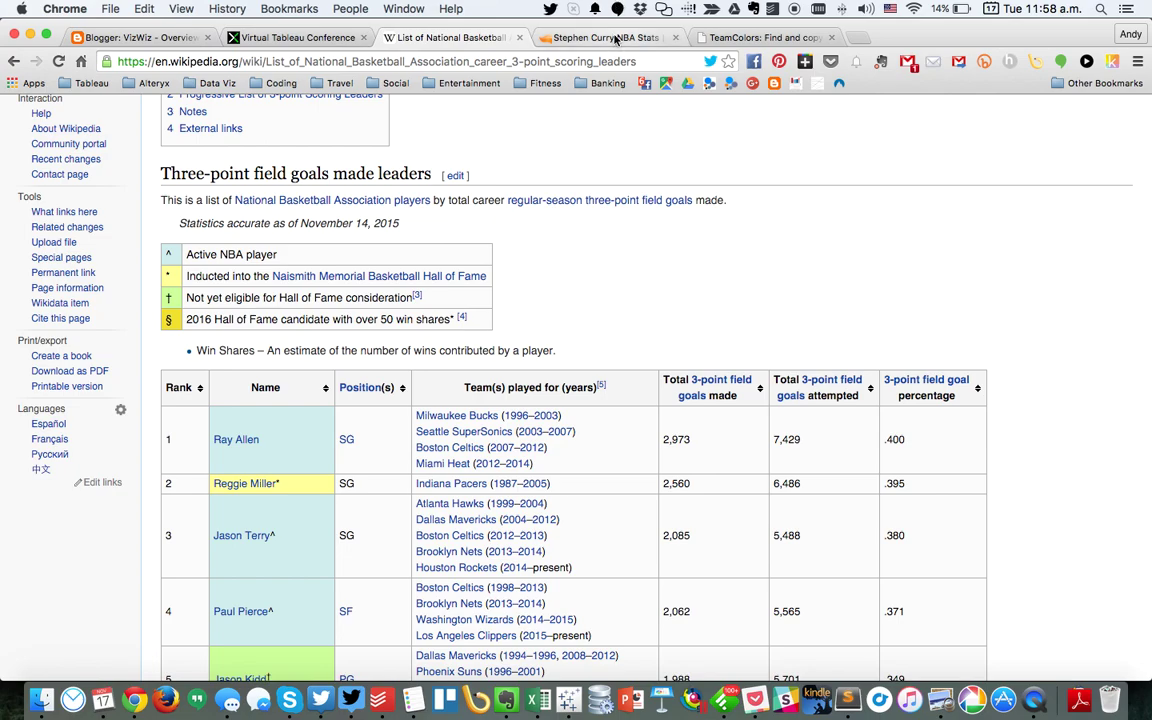
Review Stephen Curry's season totals on Basketball-Reference and the collected player data in the NBA 3 Pointers workbook in Excel
left_click(615, 37)
scroll(400, 300, "up", 15)
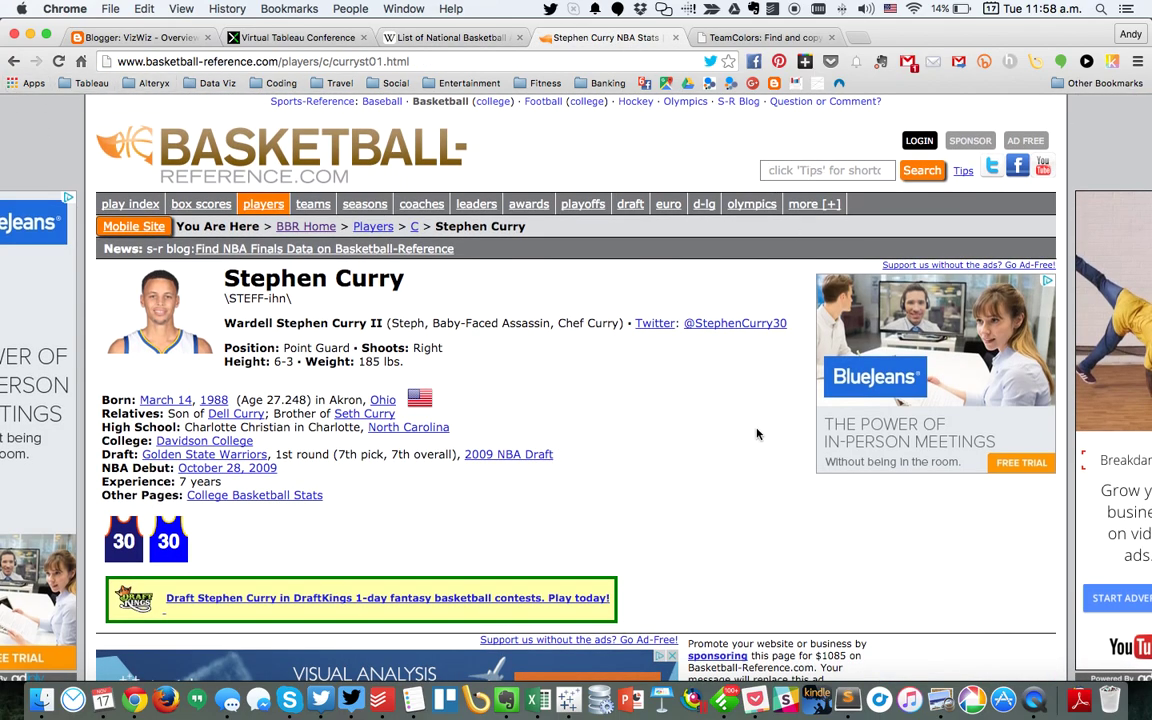
scroll(730, 425, "down", 10)
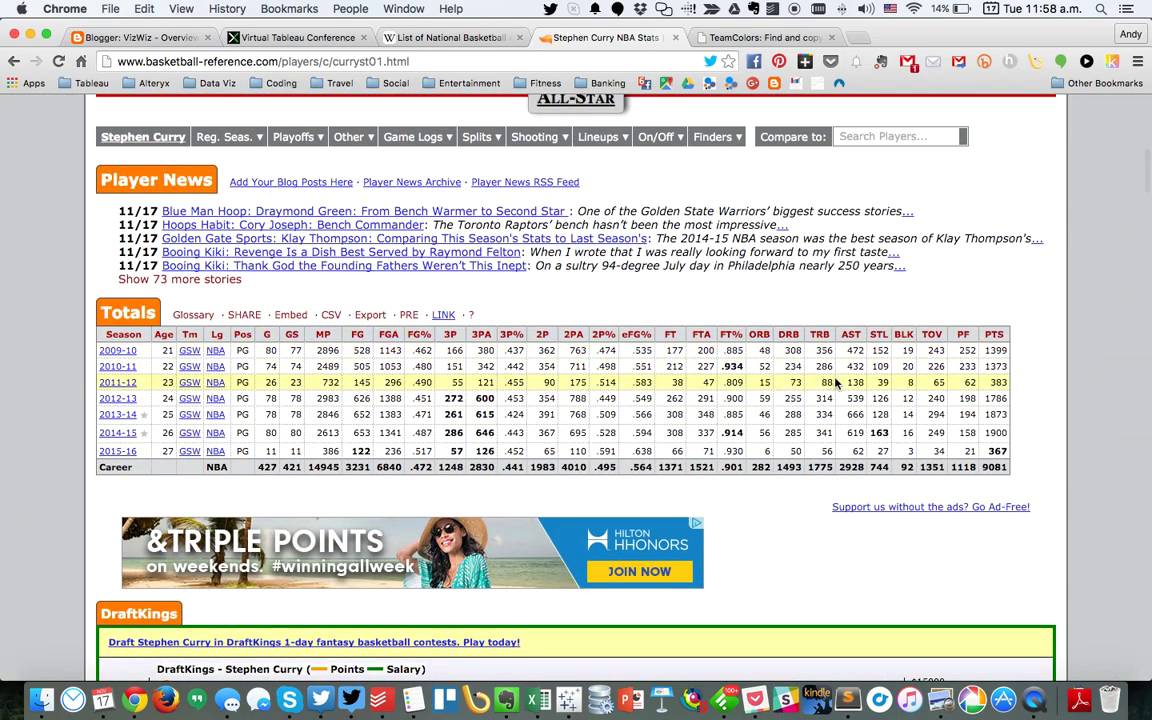
left_click(537, 705)
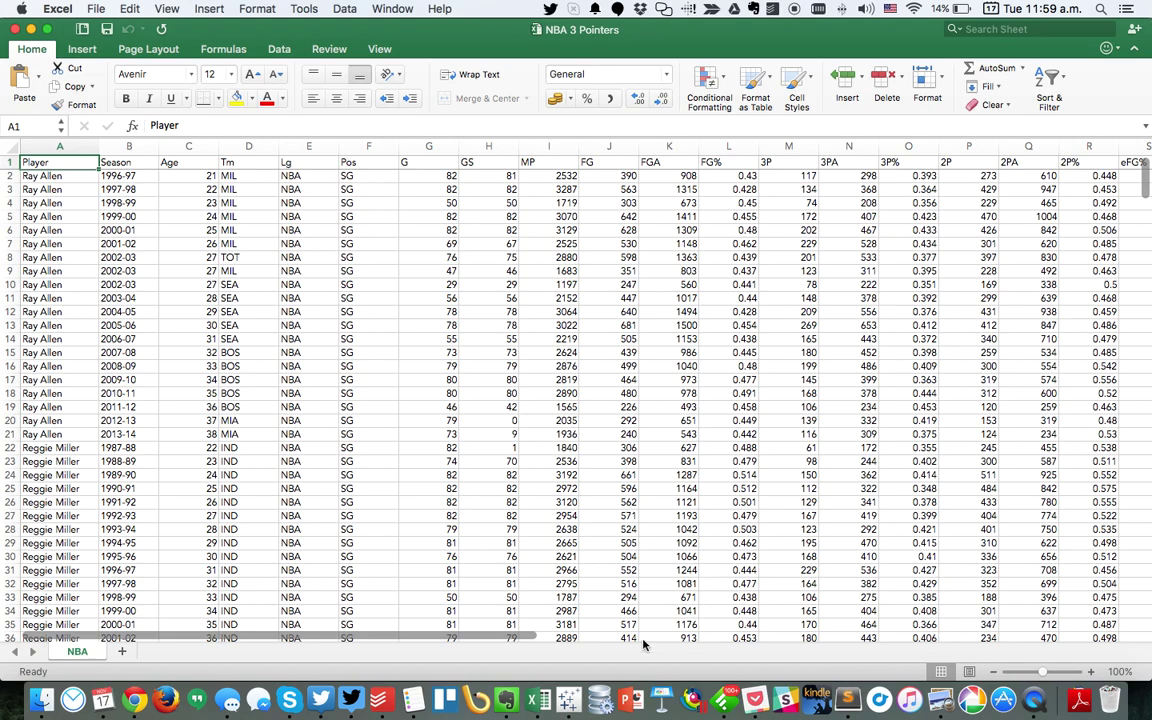
Switch to Tableau and build a text table on Sheet 1 with Player and Season as rows and the sum of 3P as values
left_click(569, 700)
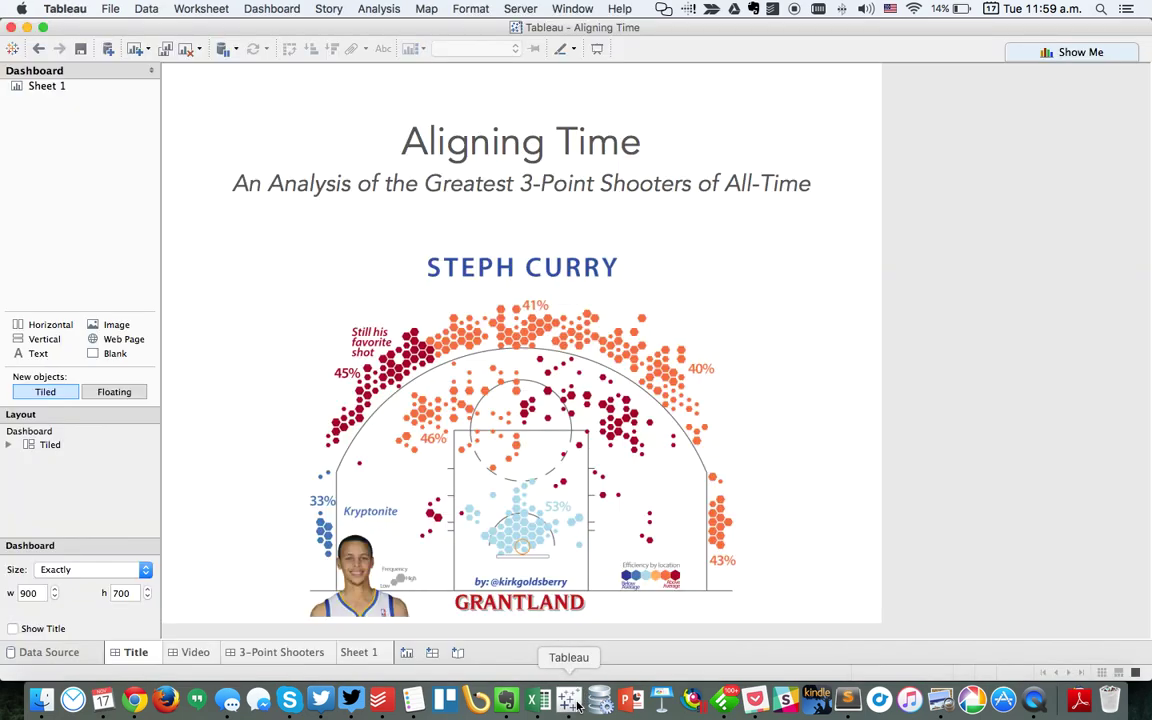
left_click(365, 652)
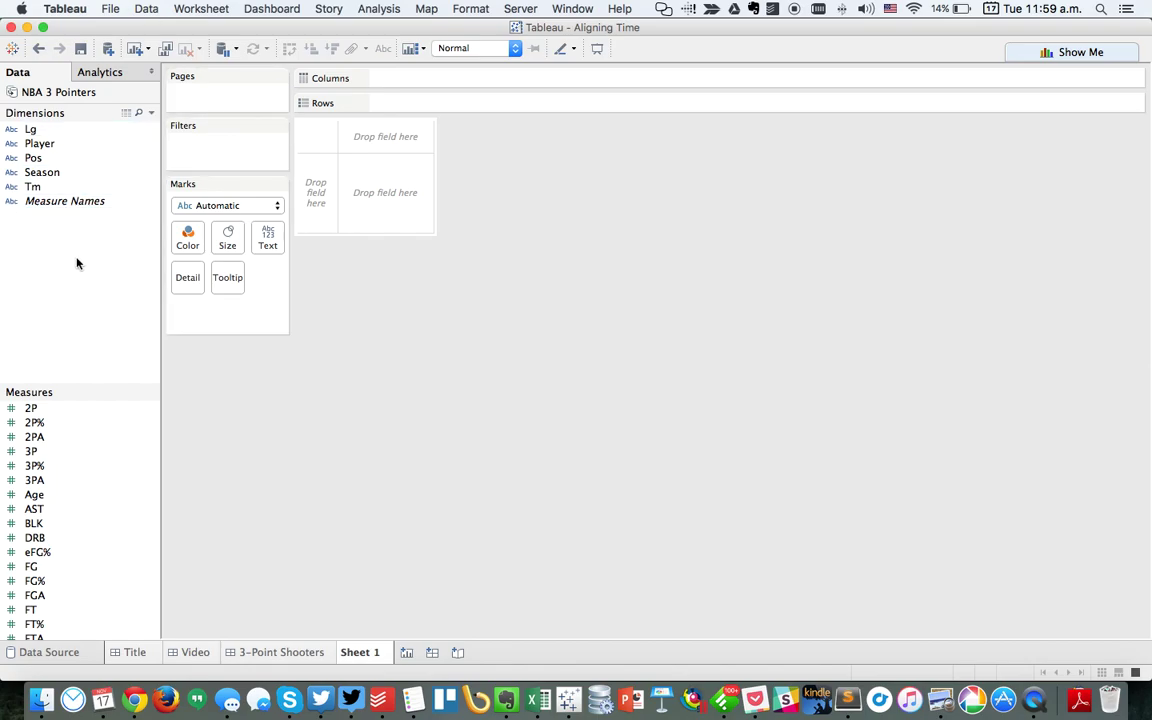
left_click_drag(92, 143, 491, 104)
left_click_drag(42, 172, 805, 104)
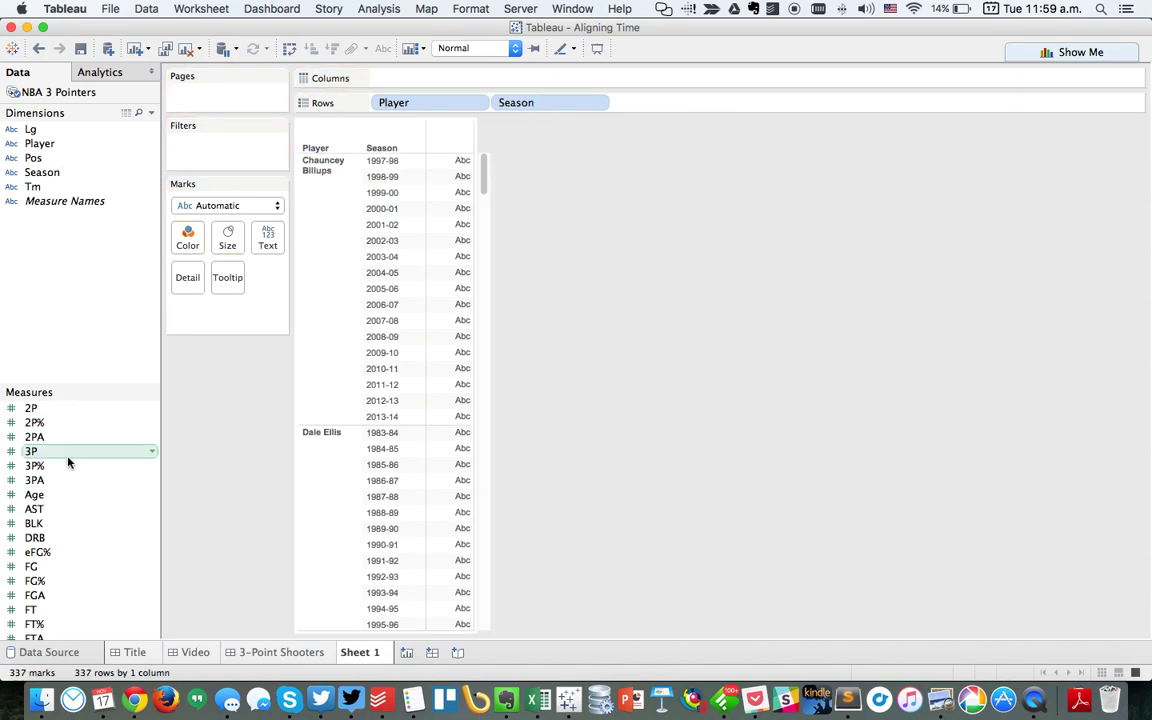
left_click_drag(68, 455, 470, 303)
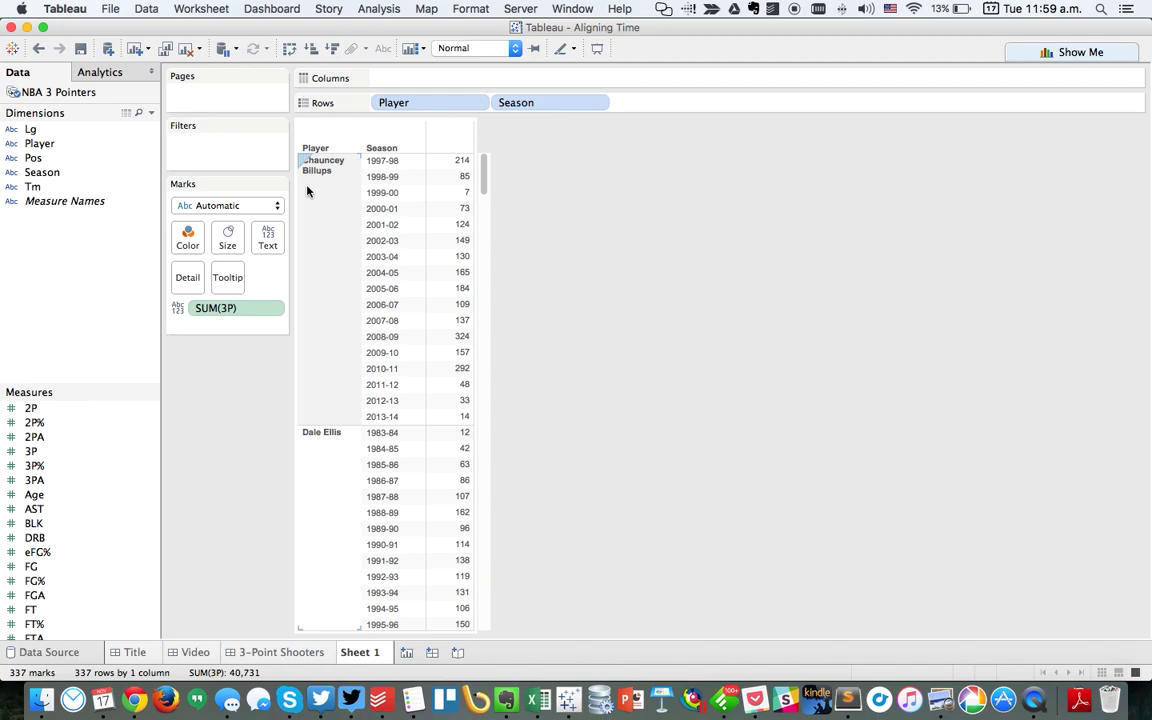
Add a Running Total table calculation to SUM(3P), summarized by Sum and running along Table (Down)
left_click(273, 311)
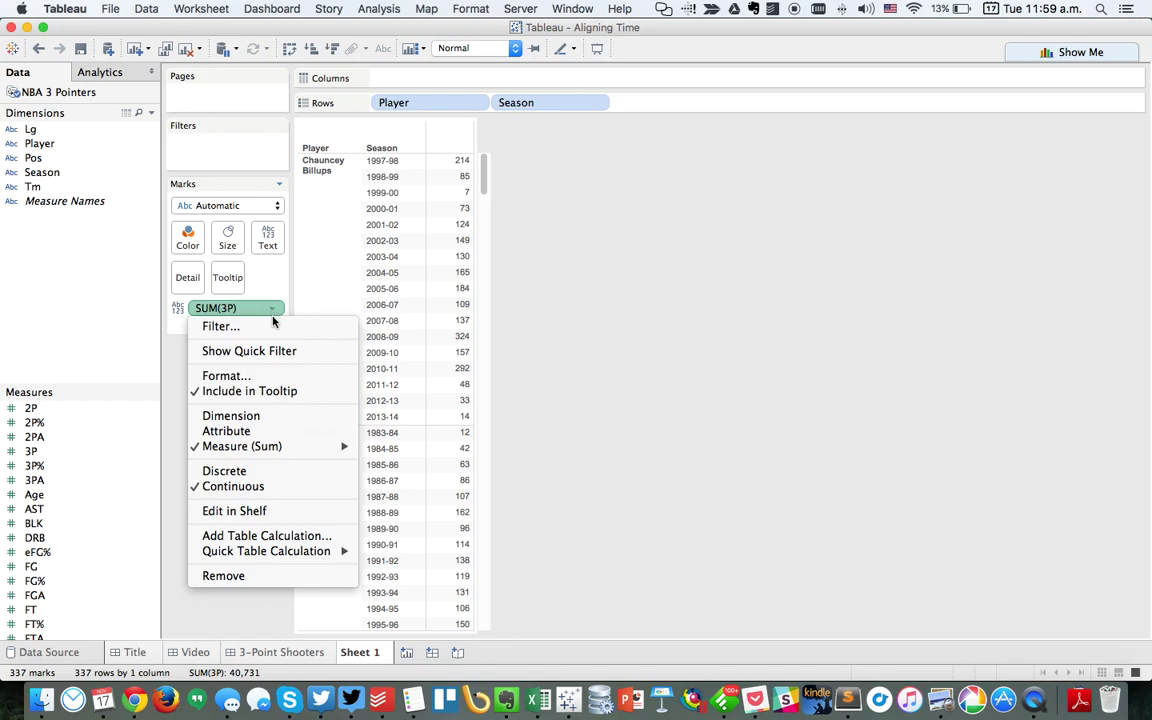
left_click(295, 537)
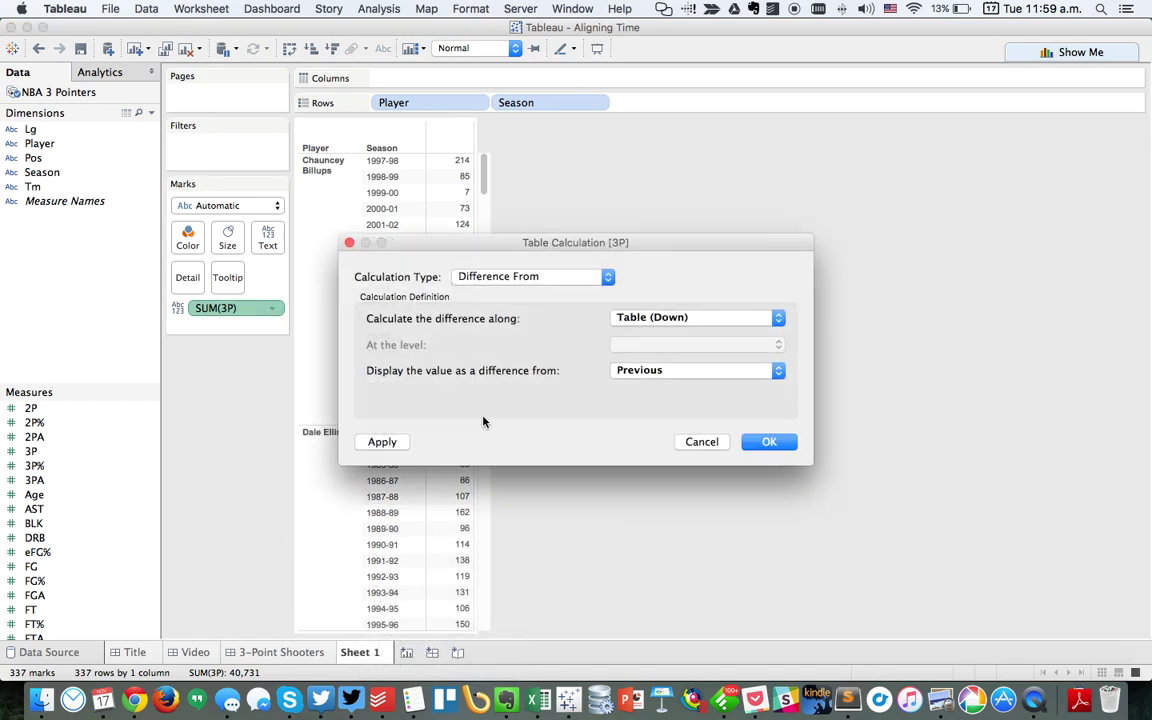
left_click(545, 276)
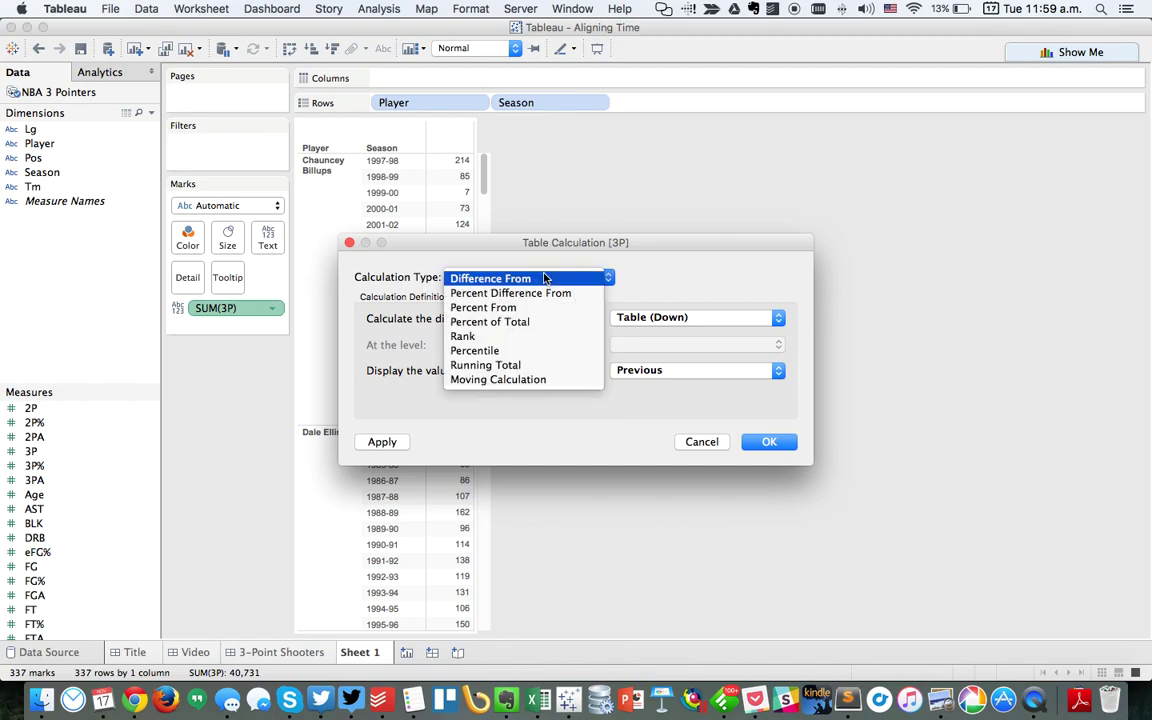
left_click(532, 366)
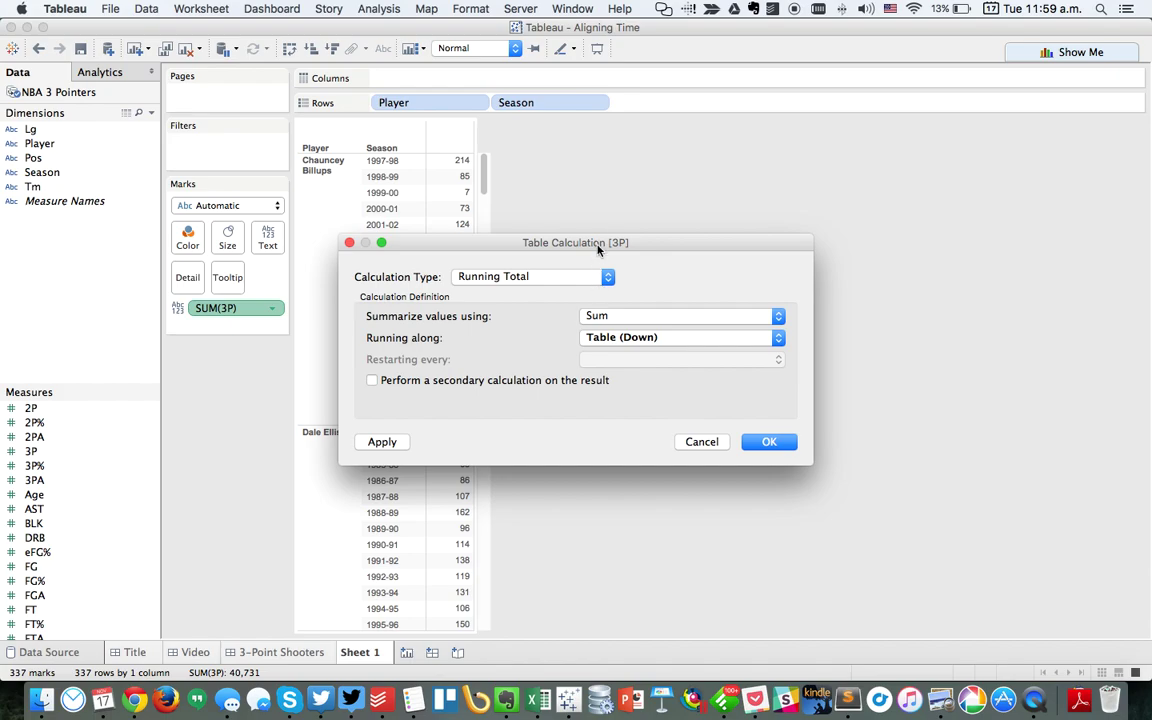
left_click(381, 441)
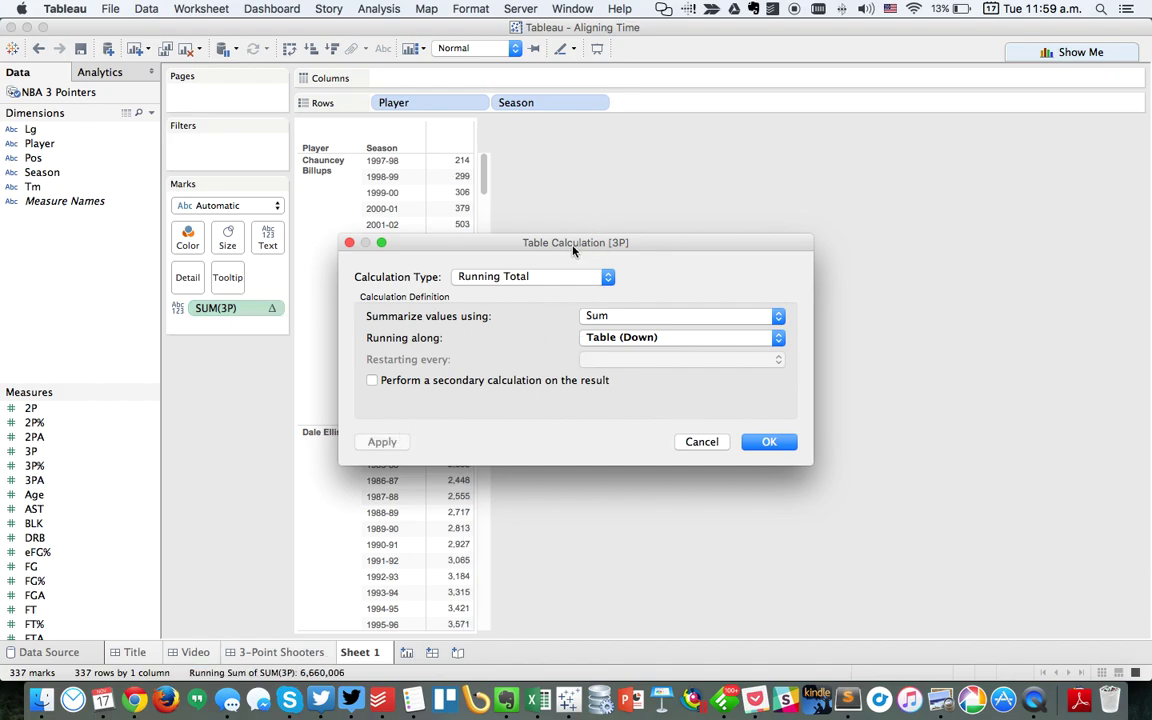
left_click(767, 441)
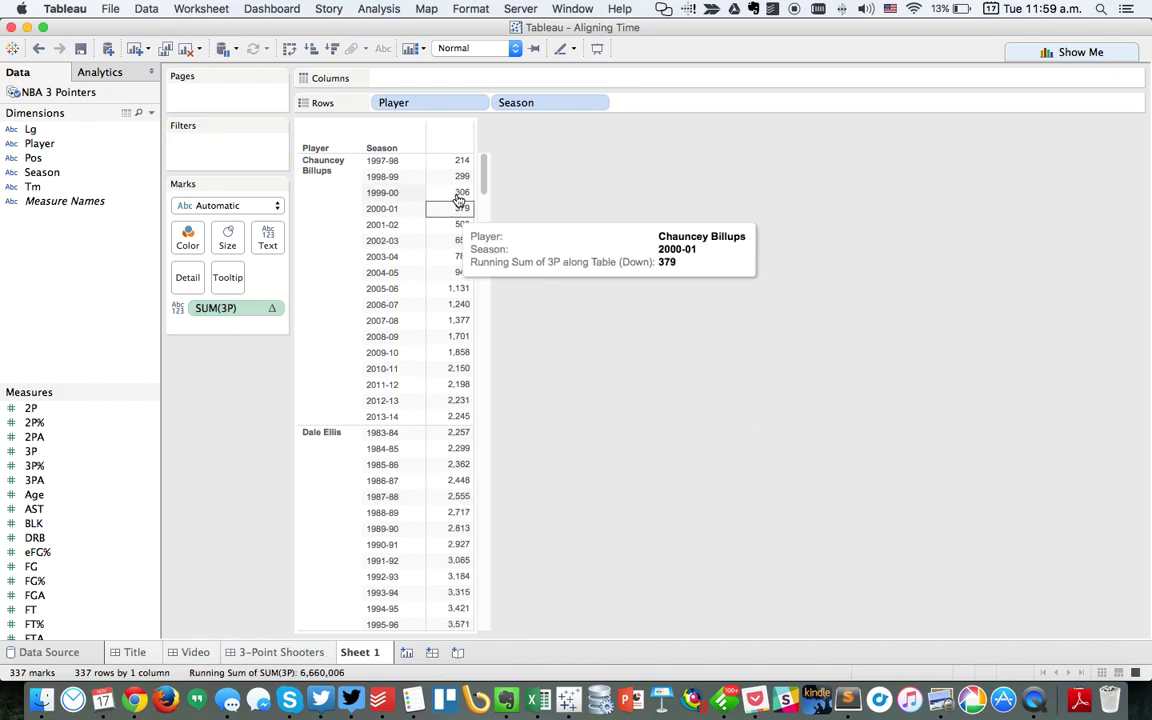
mouse_move(483, 172)
left_mouse_down()
mouse_move(535, 460)
mouse_move(507, 628)
mouse_move(517, 139)
mouse_move(497, 162)
left_mouse_up()
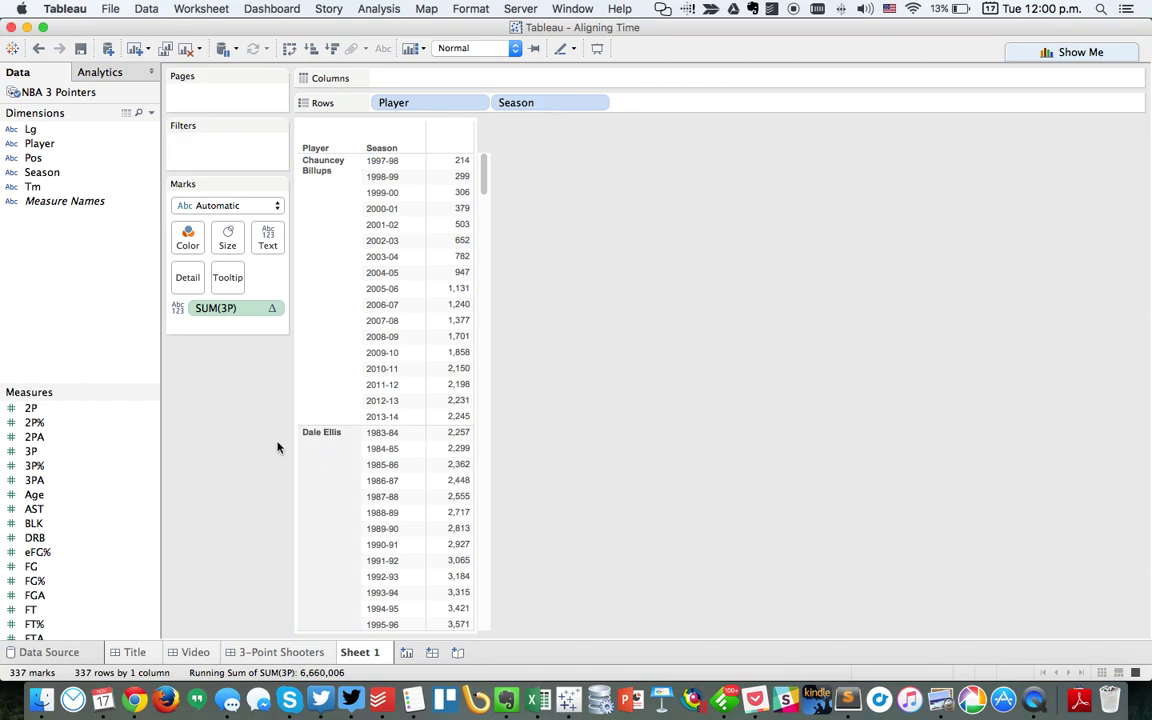
Edit the 3P running total calculation and open the Advanced options for the direction it runs along
left_click(271, 308)
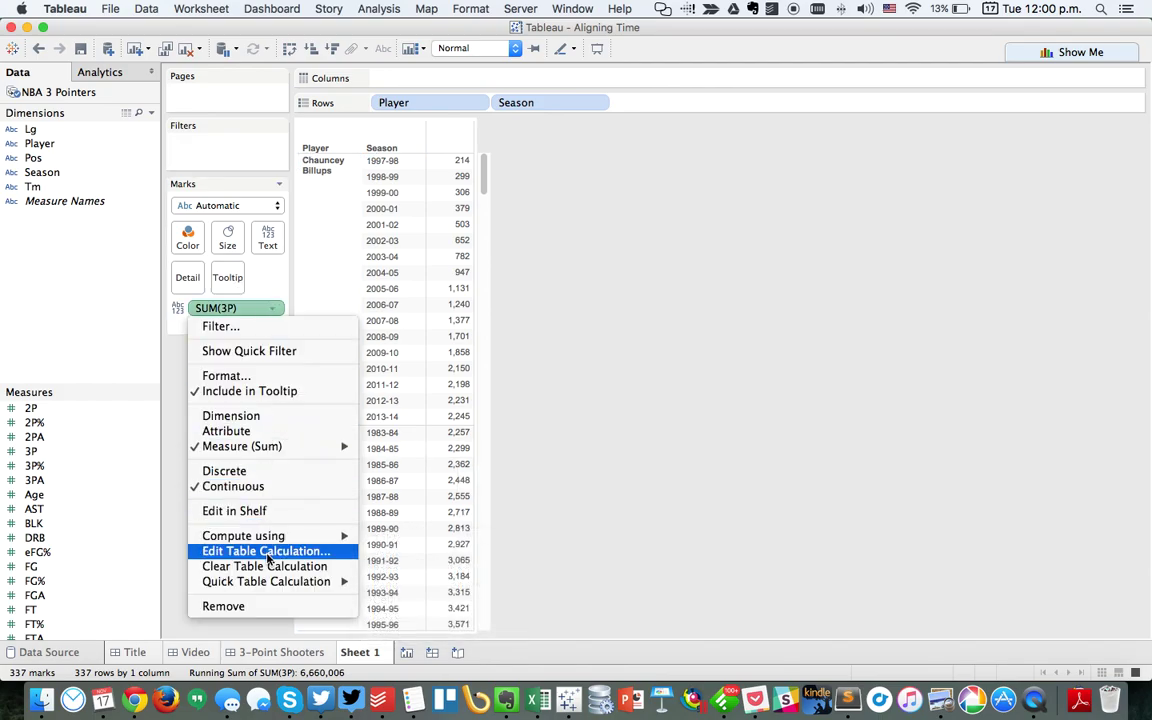
left_click(266, 549)
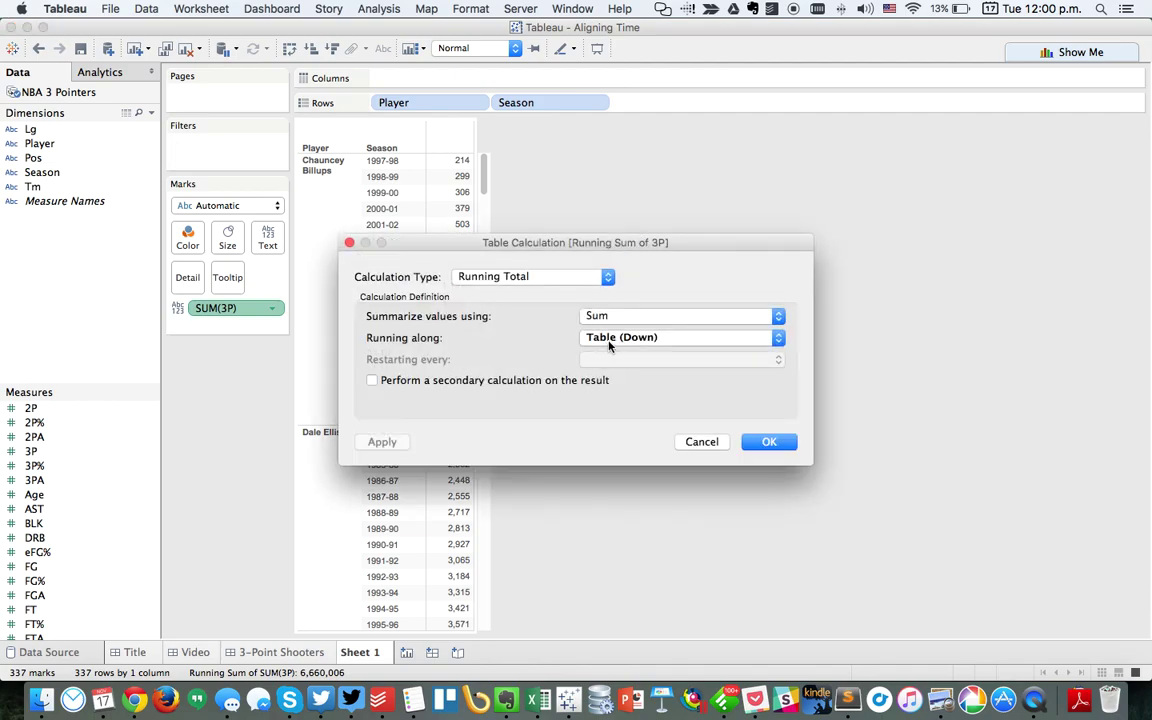
left_click(610, 339)
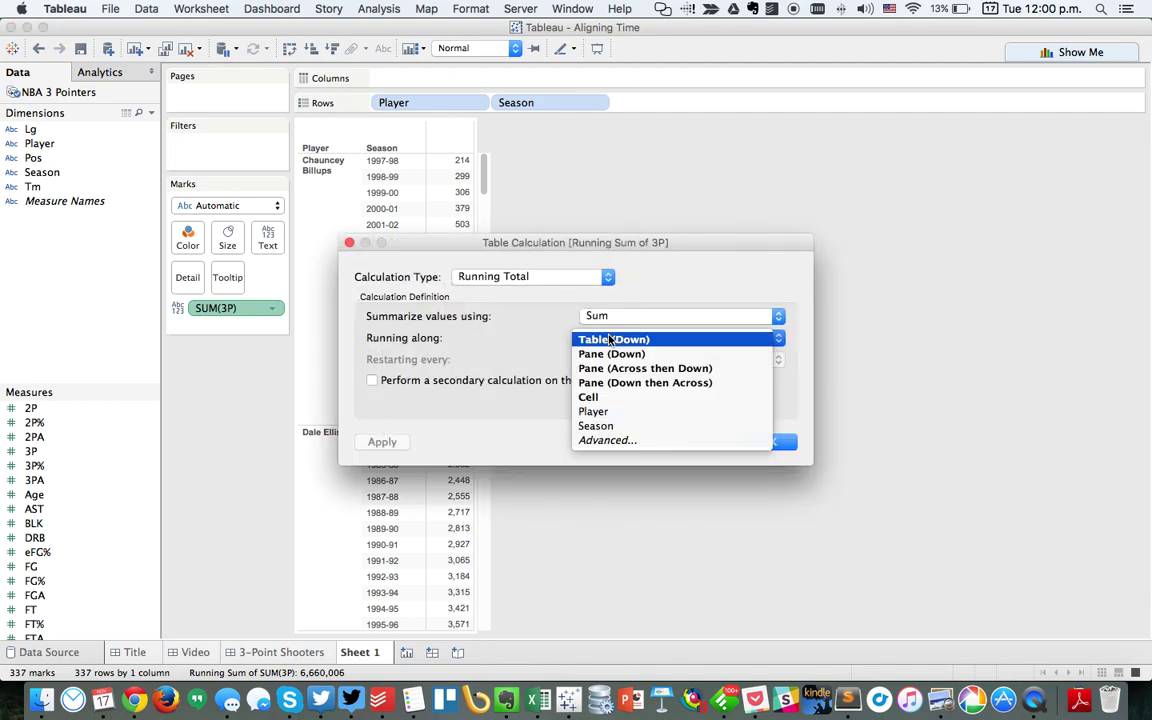
left_click(620, 440)
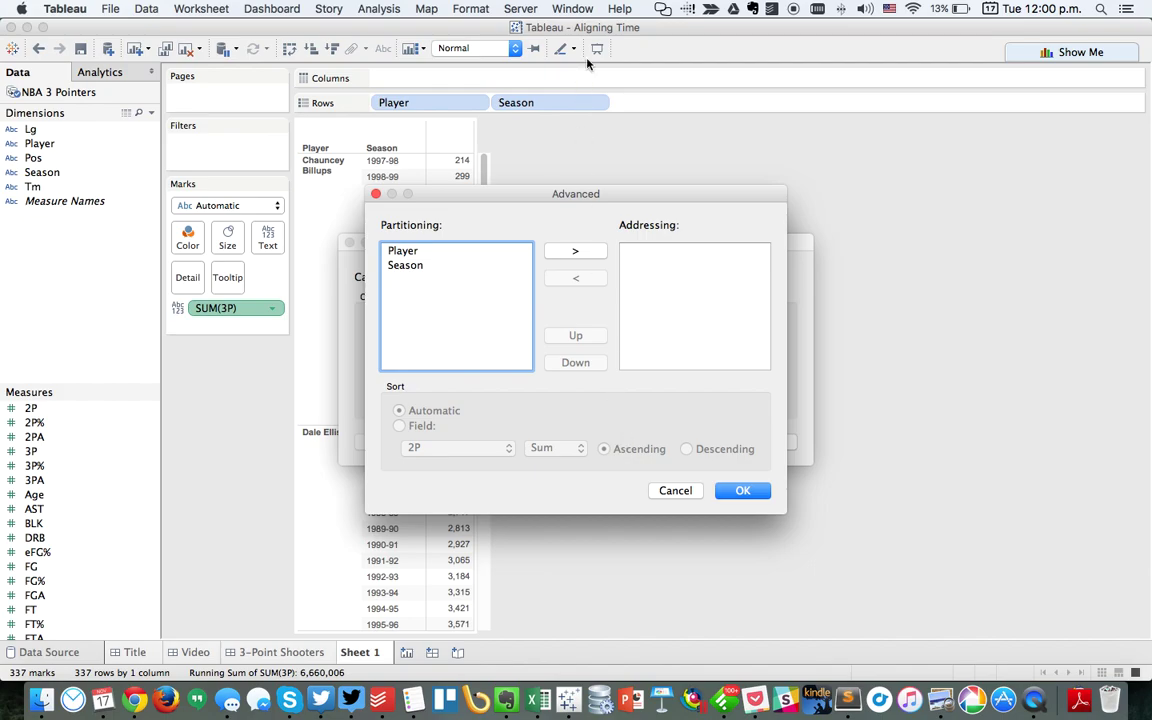
View the "Are You as Smart as a Tableau Consultant?" on-demand session page in Chrome, and return to Tableau
left_click(137, 701)
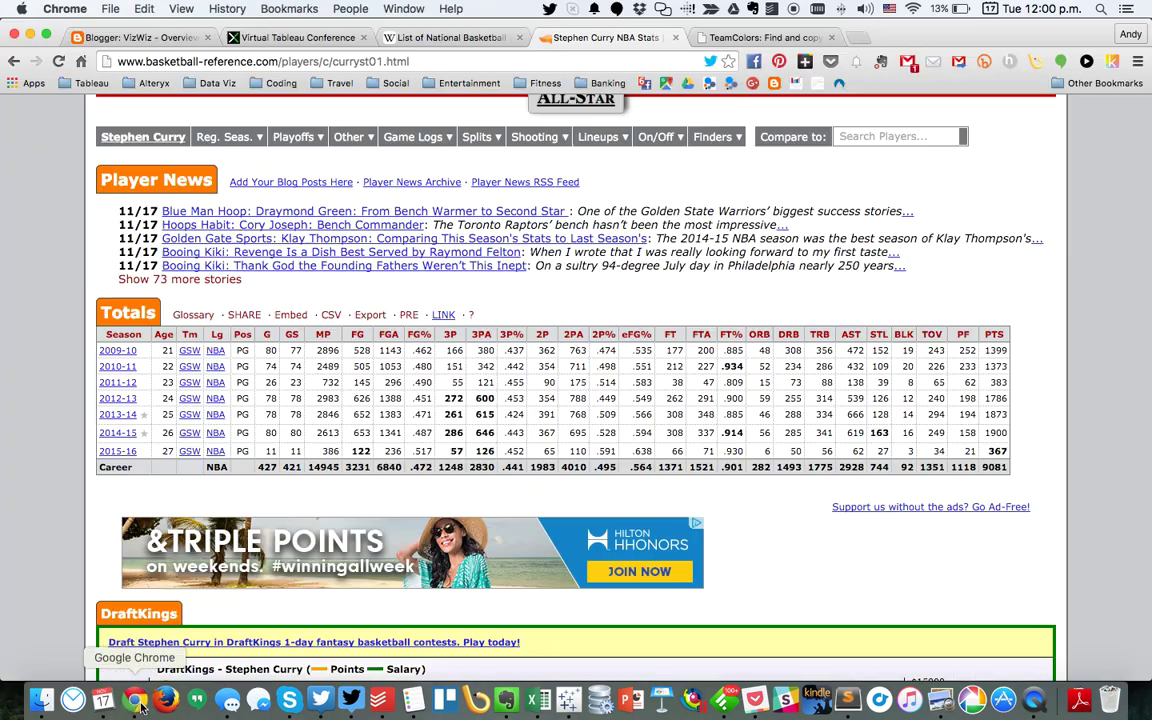
left_click(268, 40)
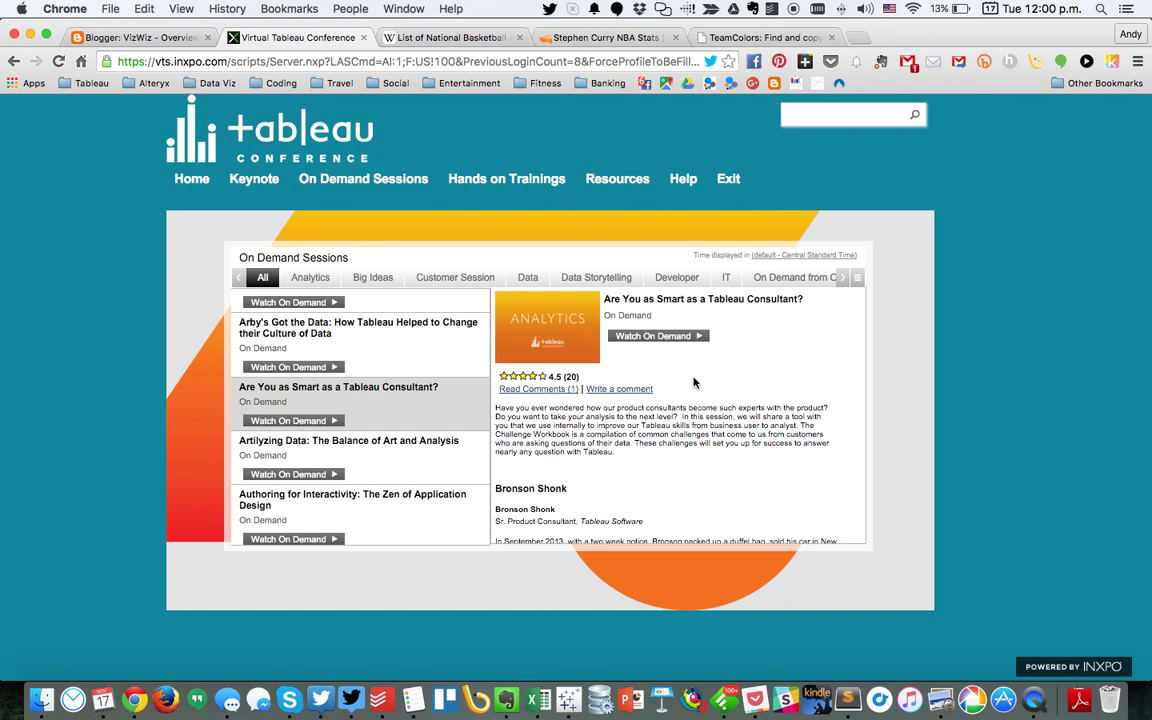
key("super+Tab")
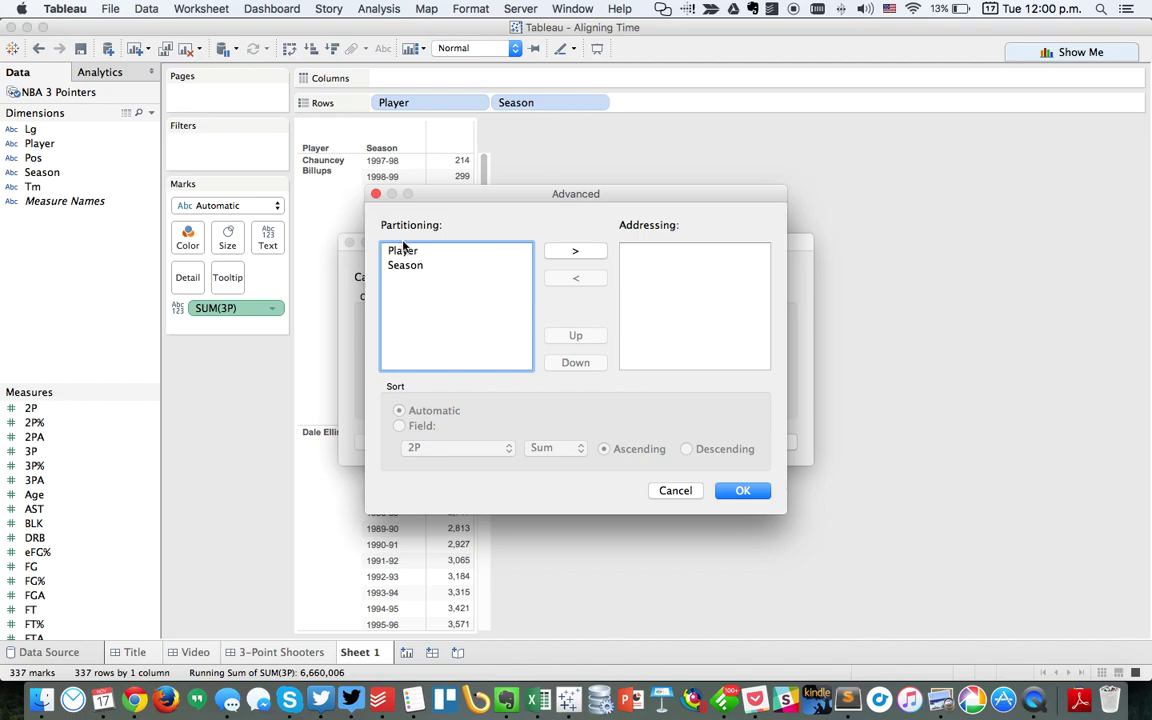
Set the running total's addressing to Player and Season, sorted by the minimum of Season in ascending order
left_click(597, 255)
left_click(597, 255)
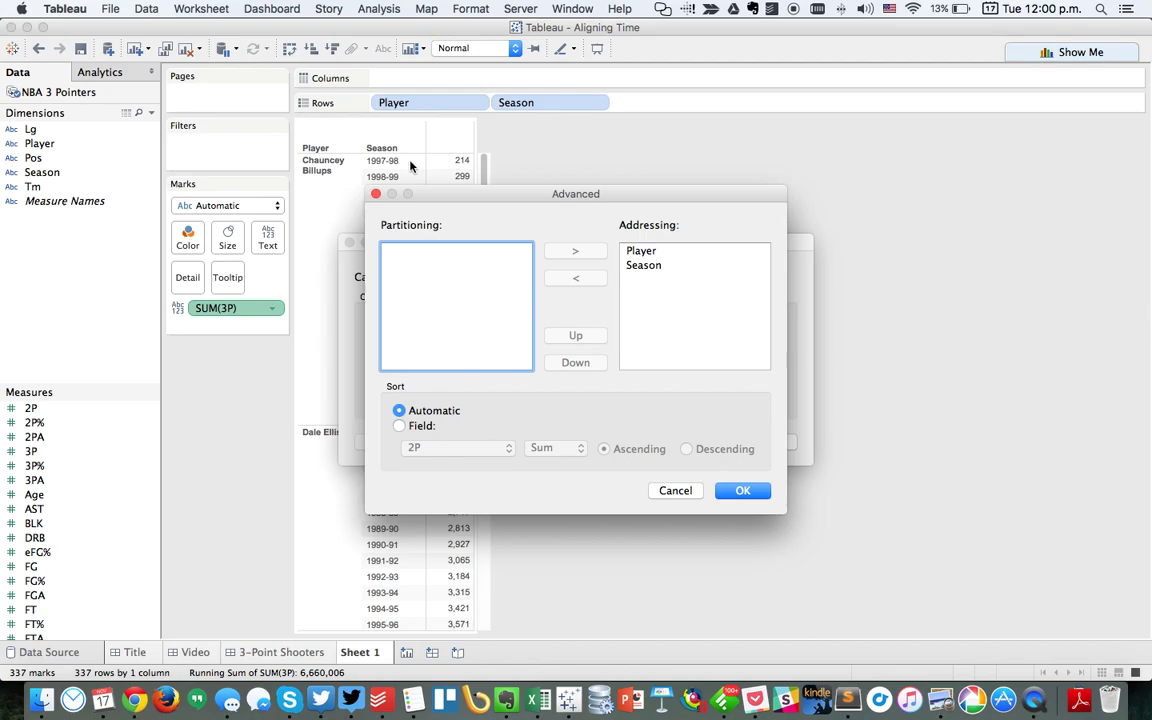
left_click(674, 250)
left_click(670, 266)
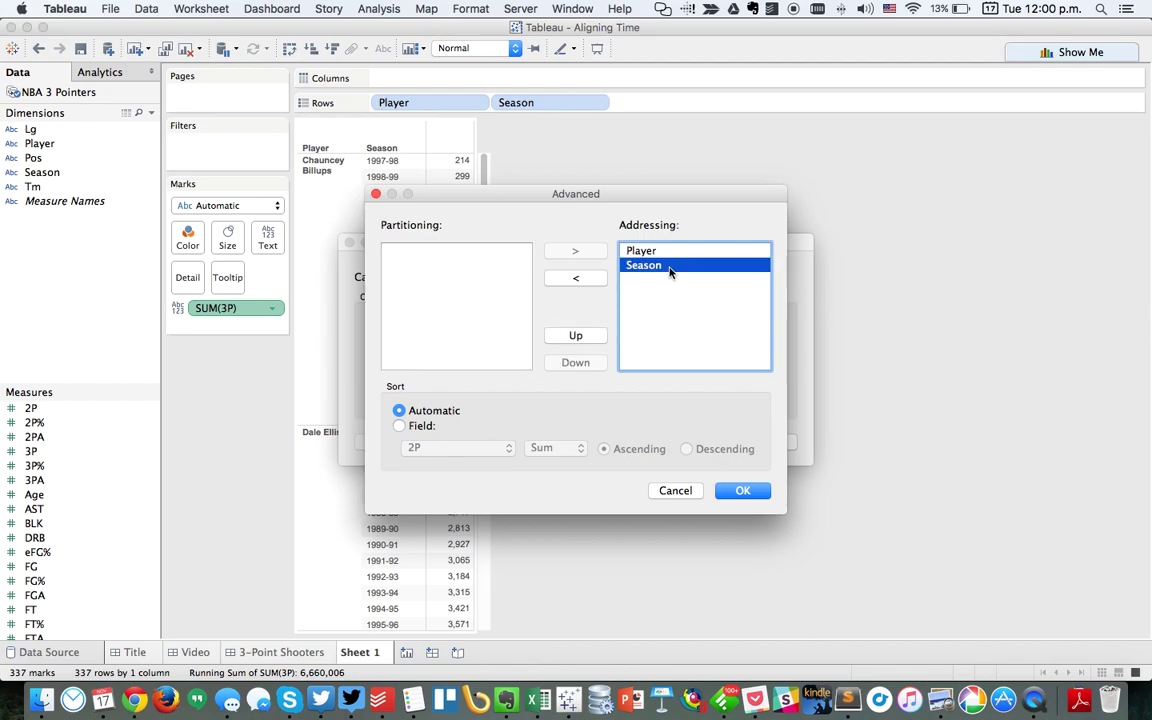
left_click(399, 425)
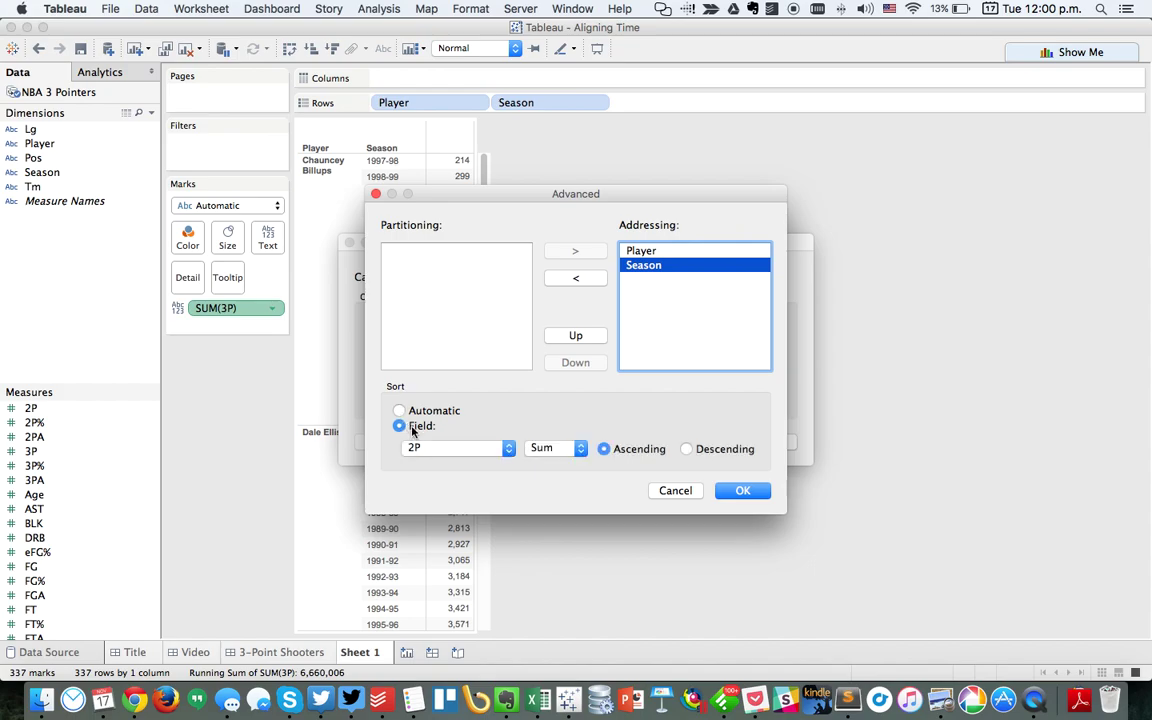
left_click(444, 450)
scroll(460, 370, "down", 2)
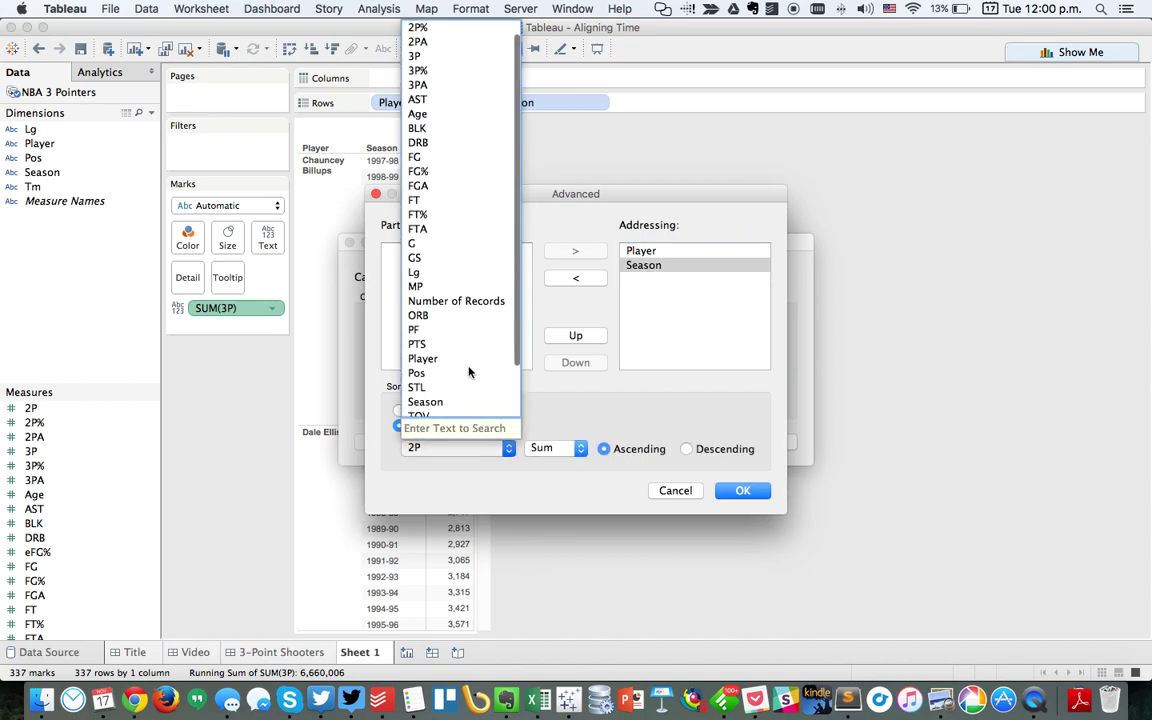
left_click(458, 386)
left_click(555, 450)
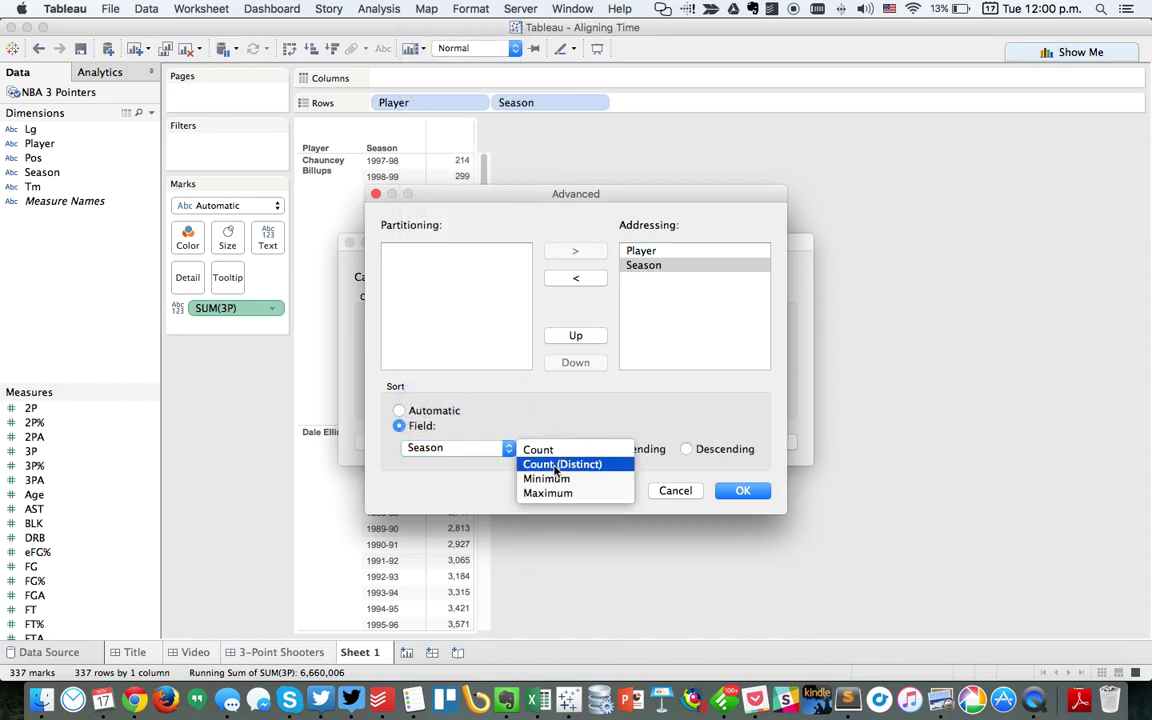
left_click(557, 480)
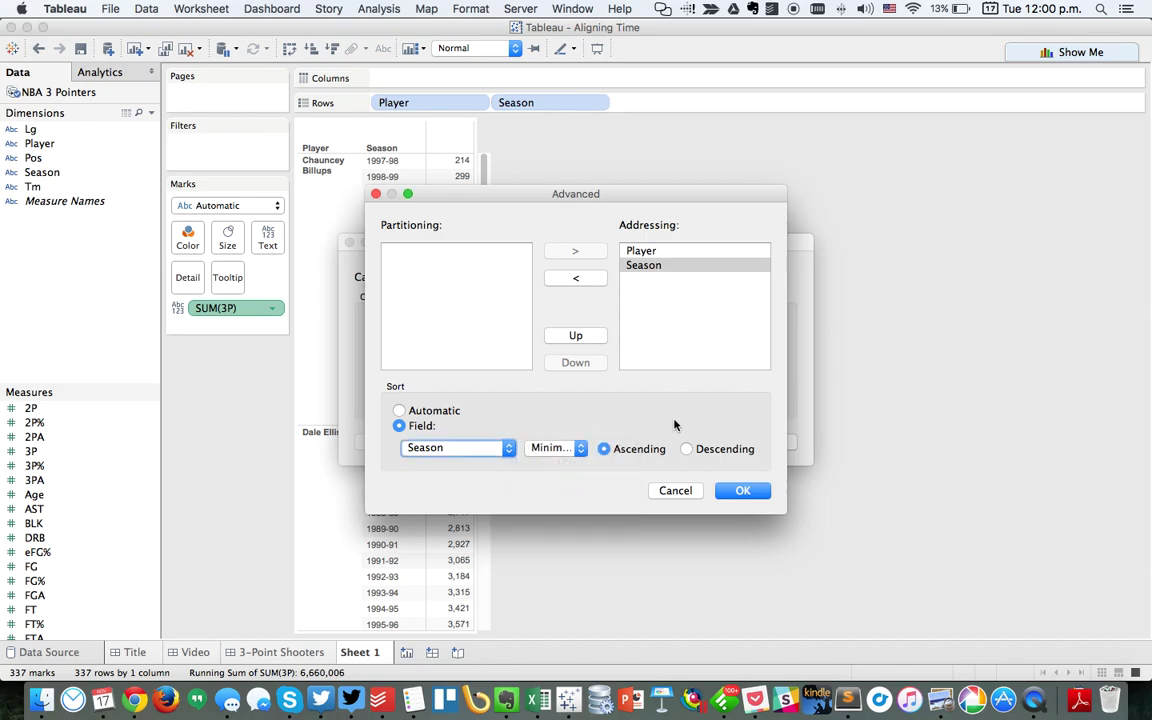
left_click(746, 491)
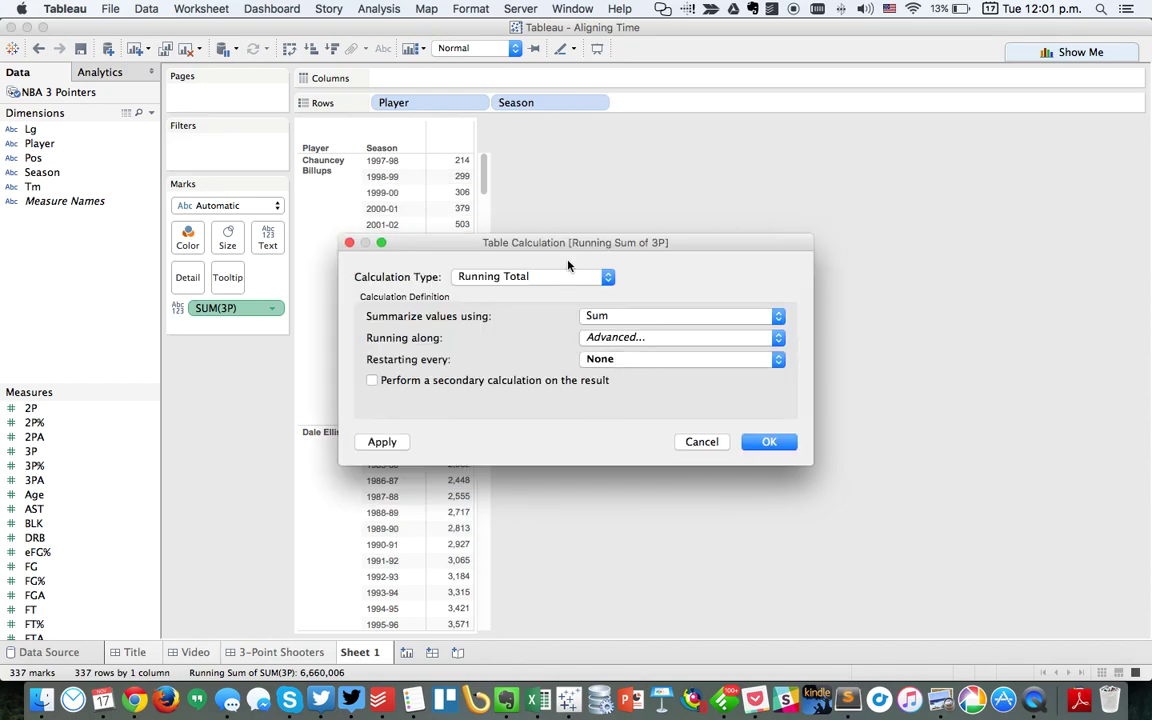
Set the 3P running total to restart every Player, apply it, and check the per-season values in the table
left_click(622, 364)
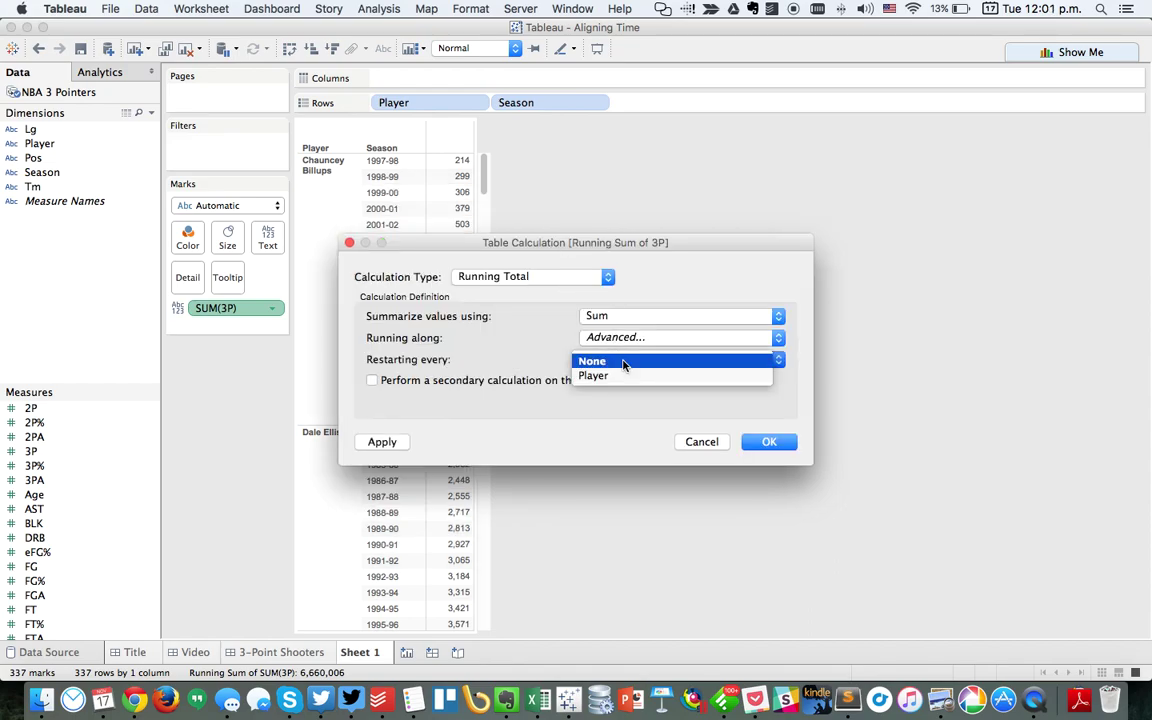
left_click(622, 379)
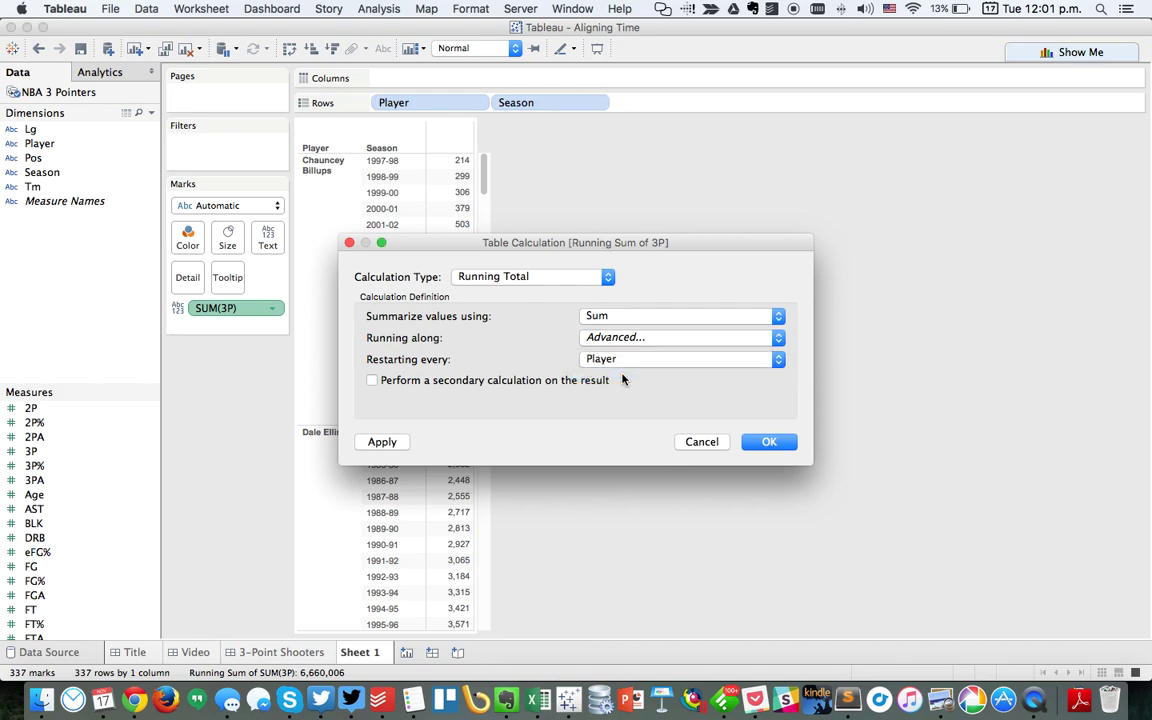
left_click(776, 442)
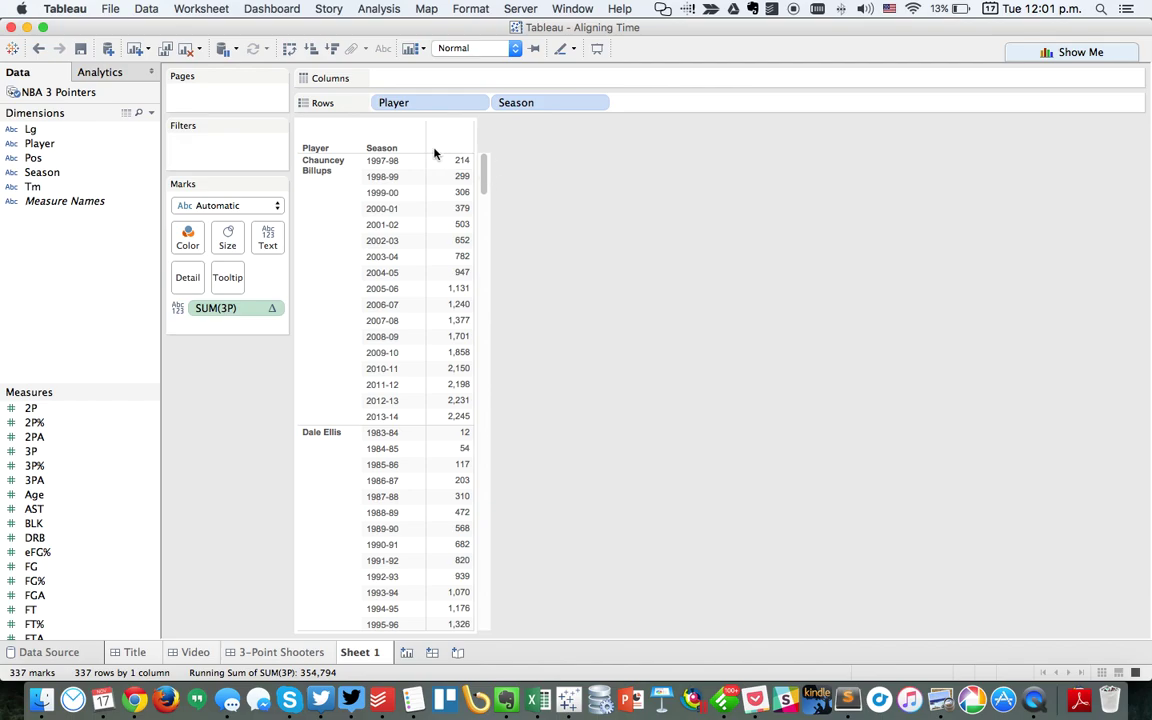
mouse_move(456, 164)
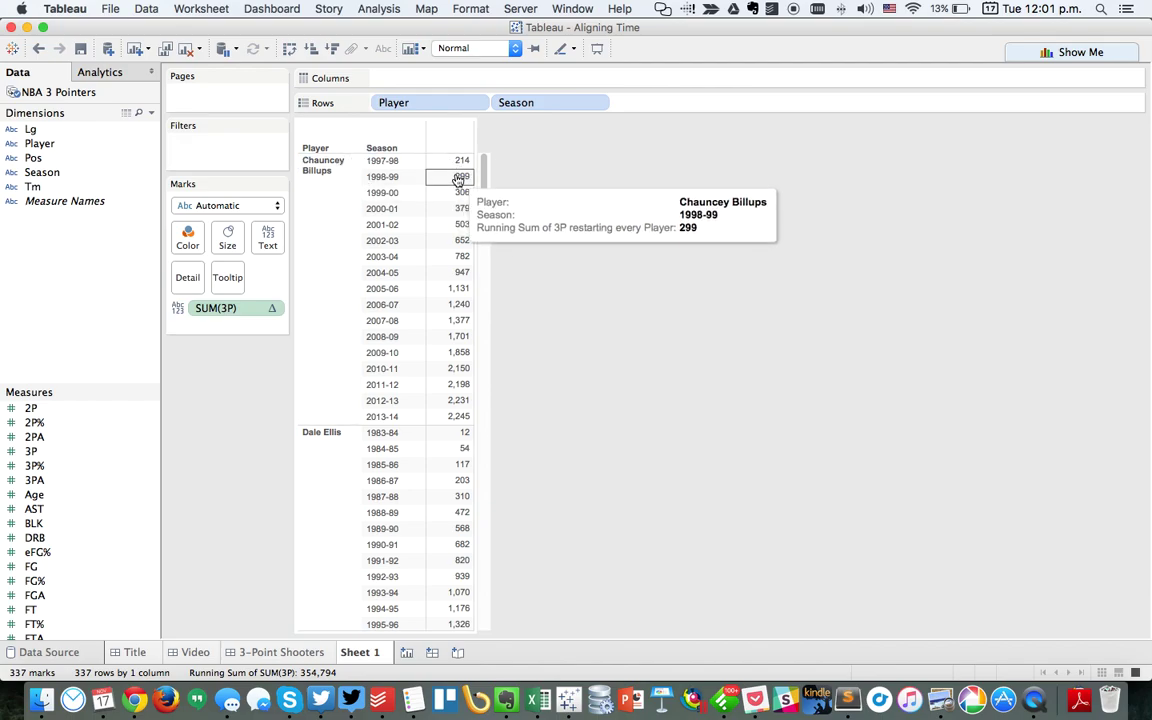
mouse_move(460, 435)
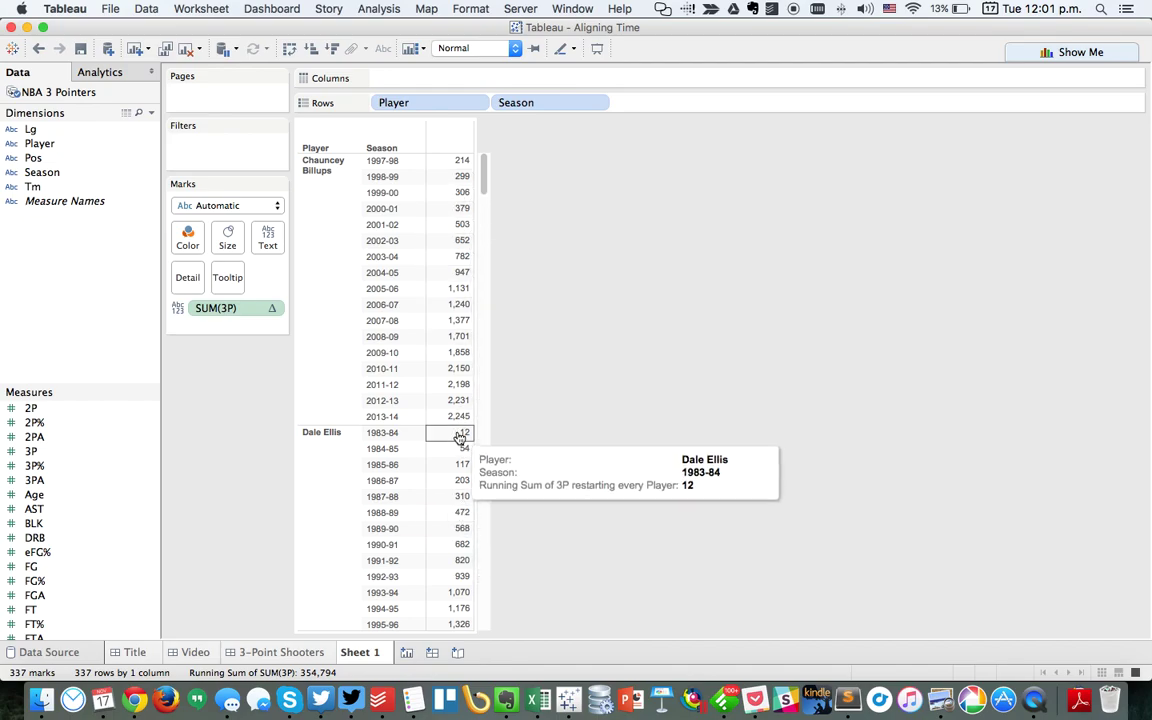
scroll(456, 481, "down", 10)
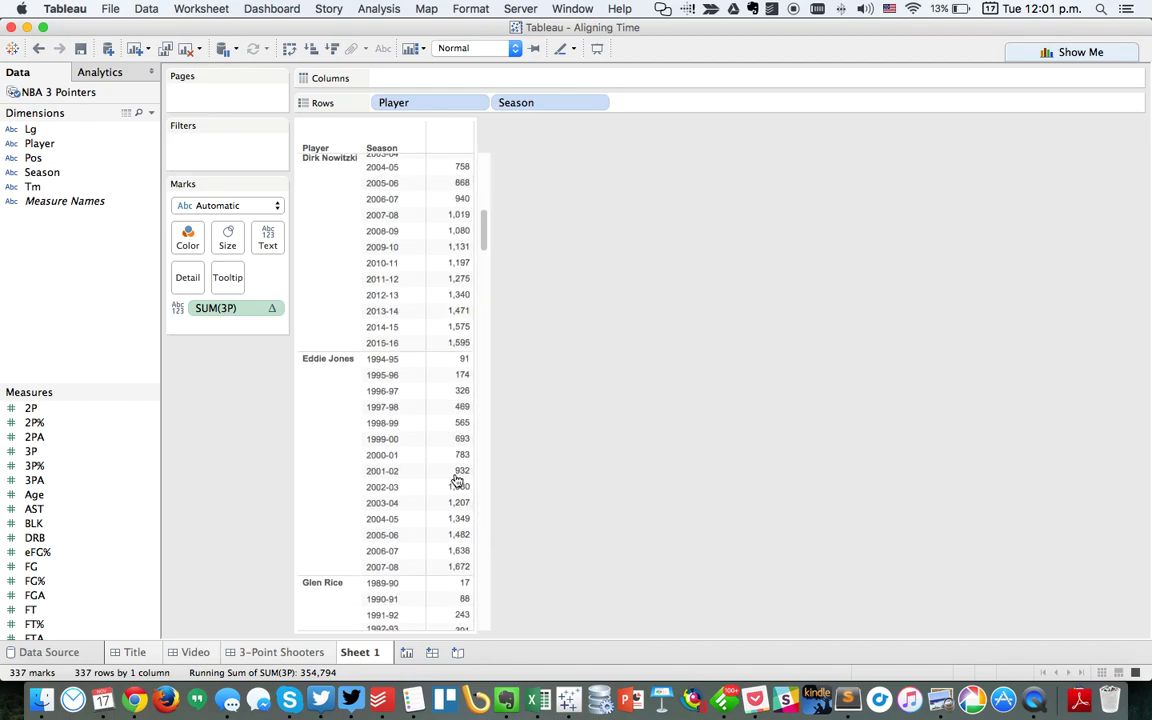
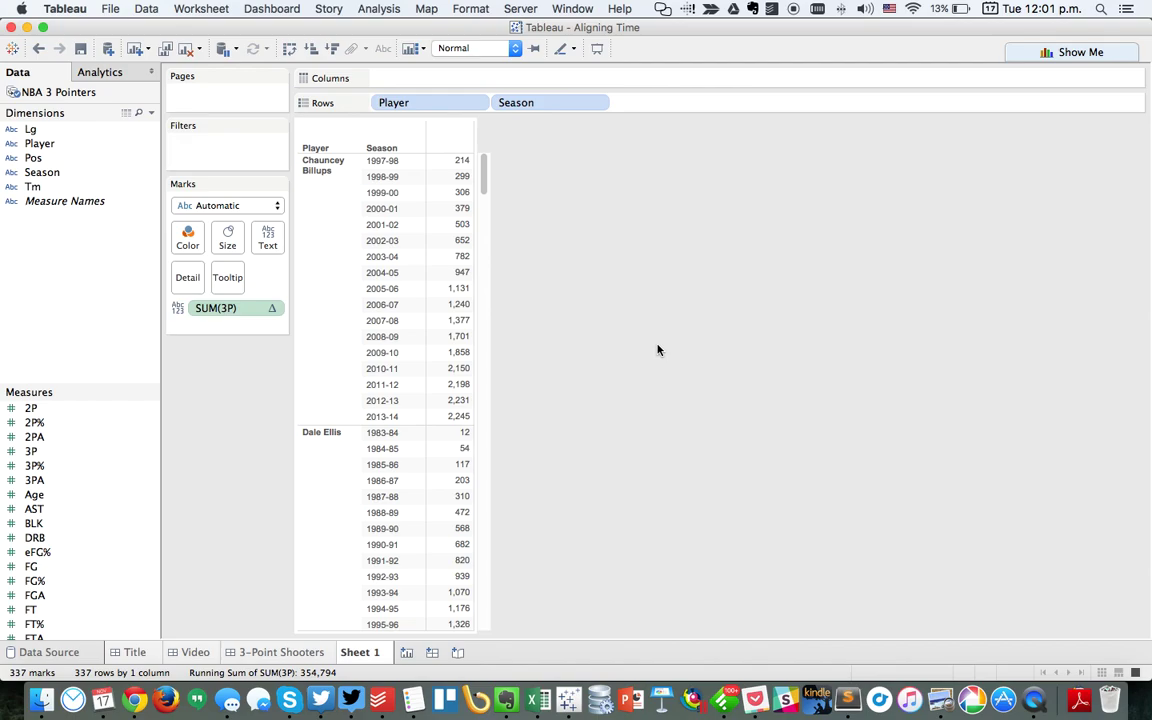
Create a calculated field named Index with the formula INDEX() and add it to the table beside the running total
right_click(70, 288)
left_click(115, 294)
type("Index")
key("Tab")
type("INDEX")
key("Return")
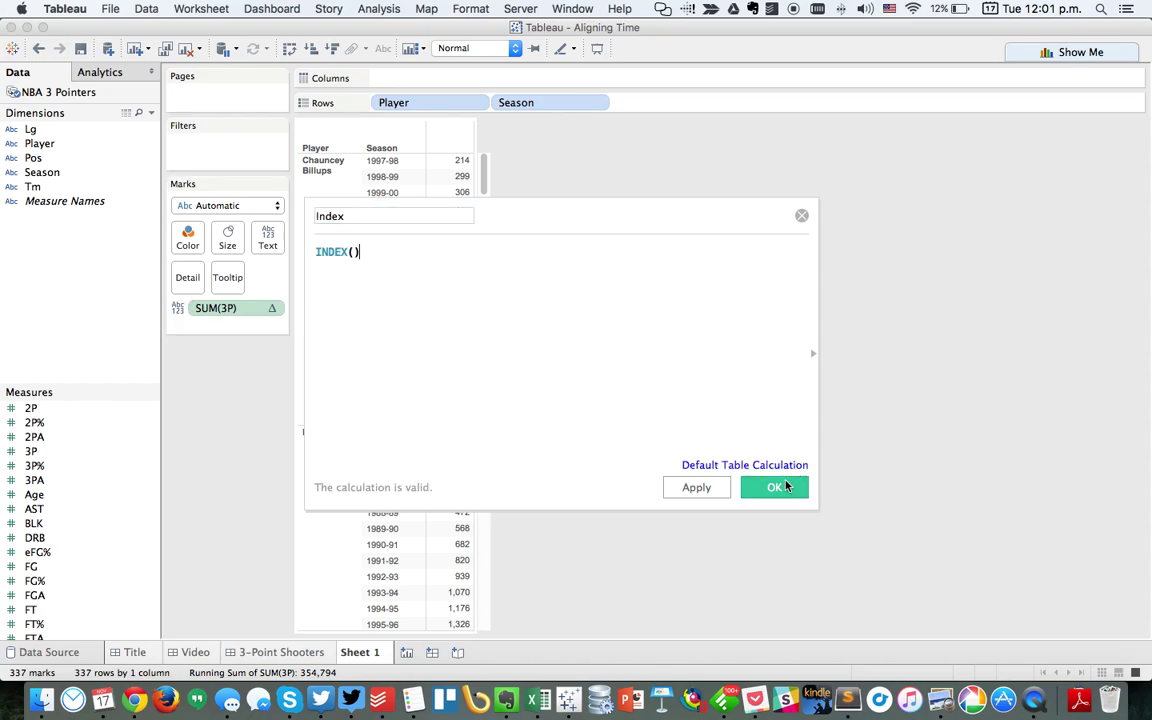
left_click(776, 488)
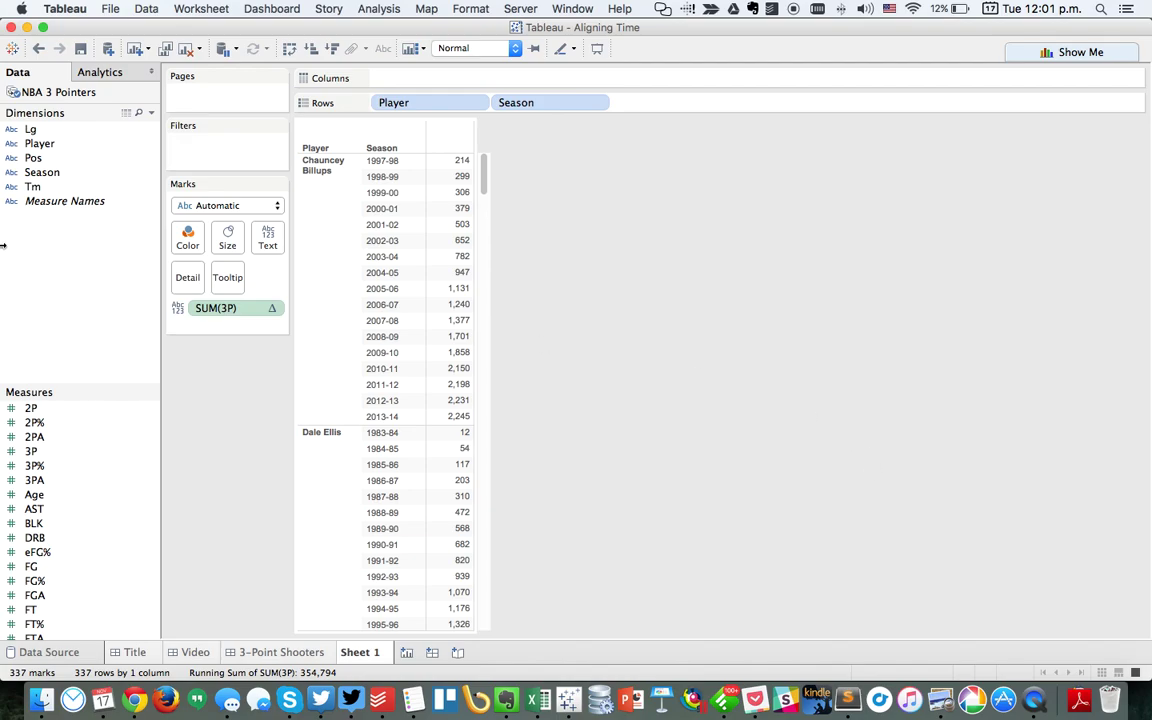
scroll(104, 550, "down", 5)
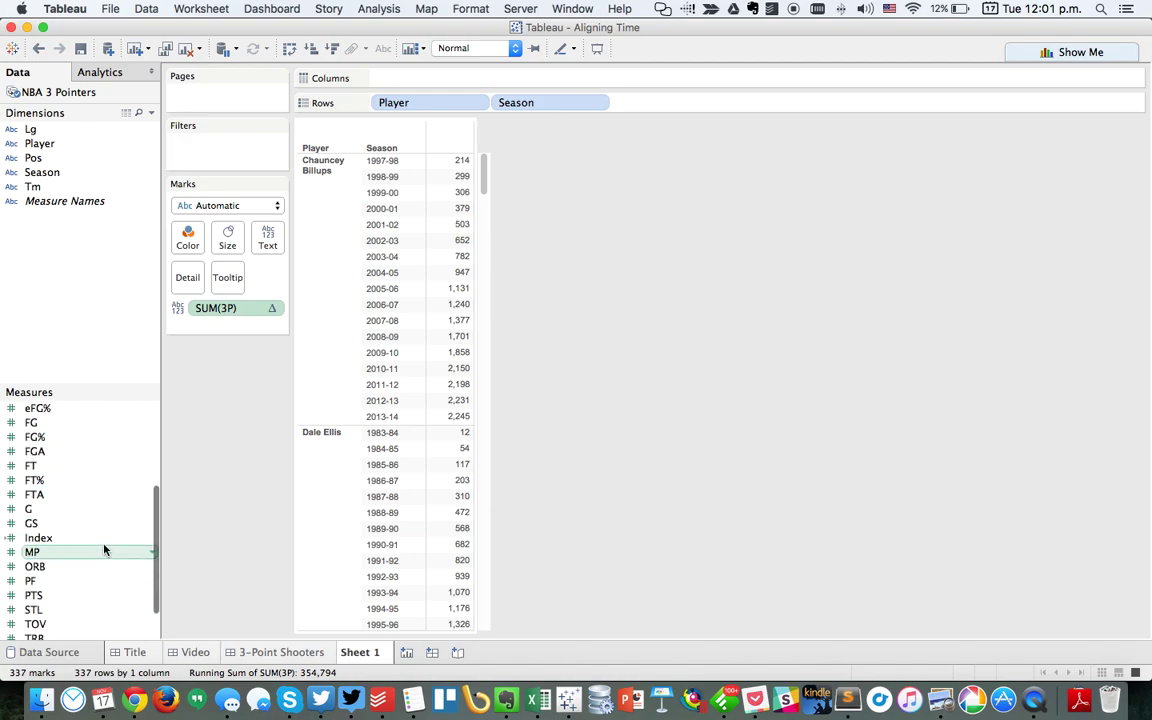
left_click_drag(80, 495, 455, 333)
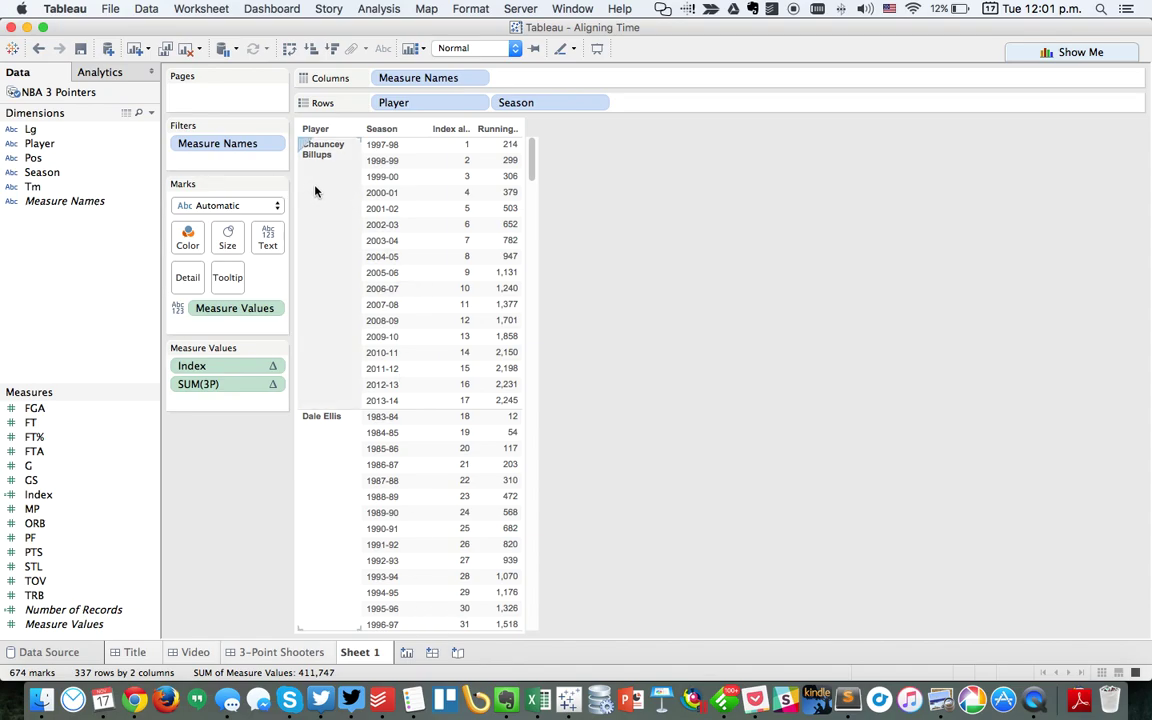
Set the Index table calculation to advanced addressing by Player and Season, sorted by the minimum of Season in ascending order
left_click(274, 367)
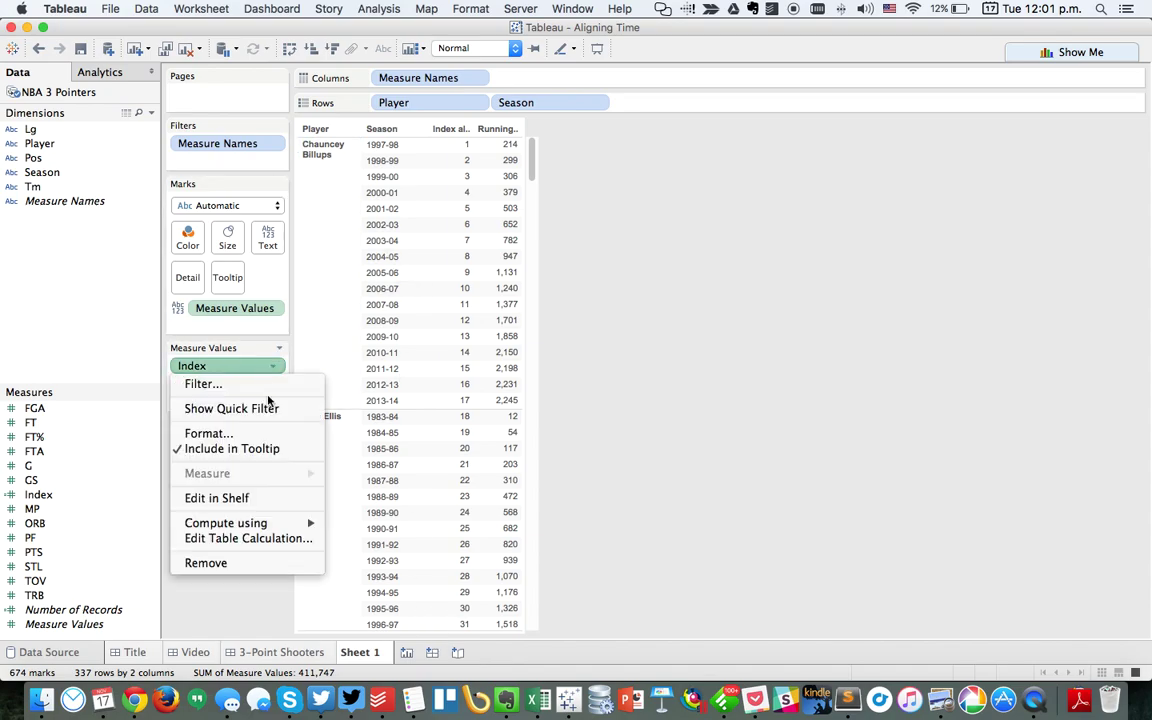
left_click(250, 537)
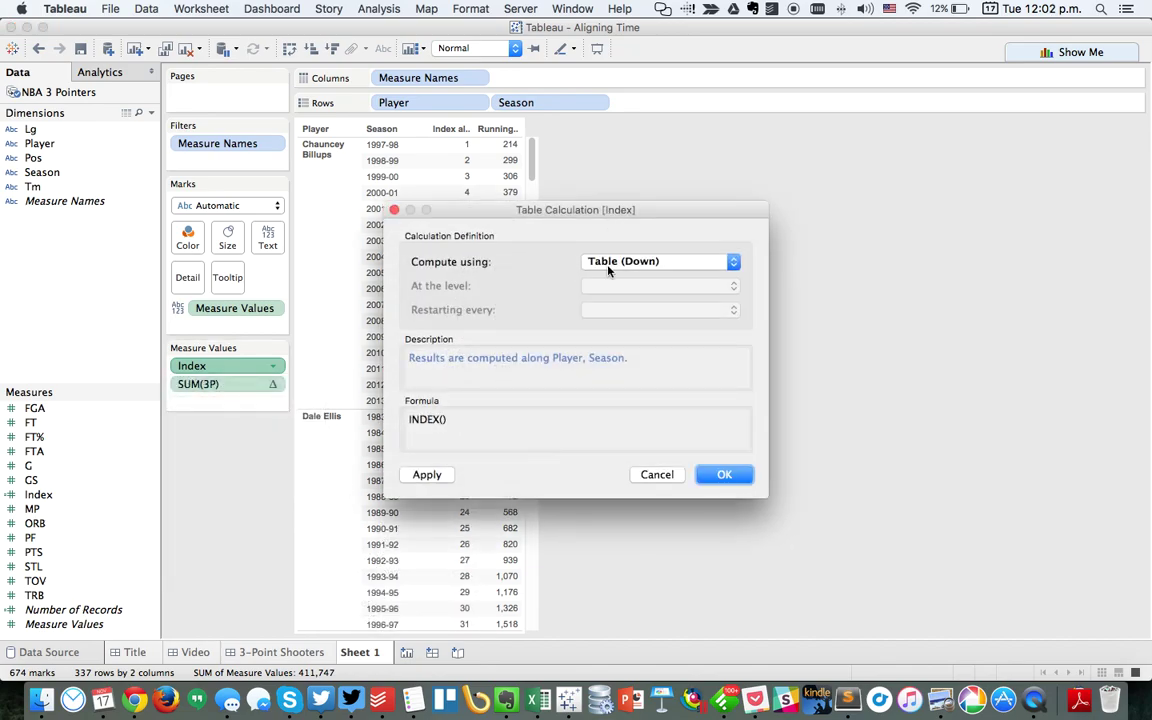
left_click(607, 262)
left_click(600, 362)
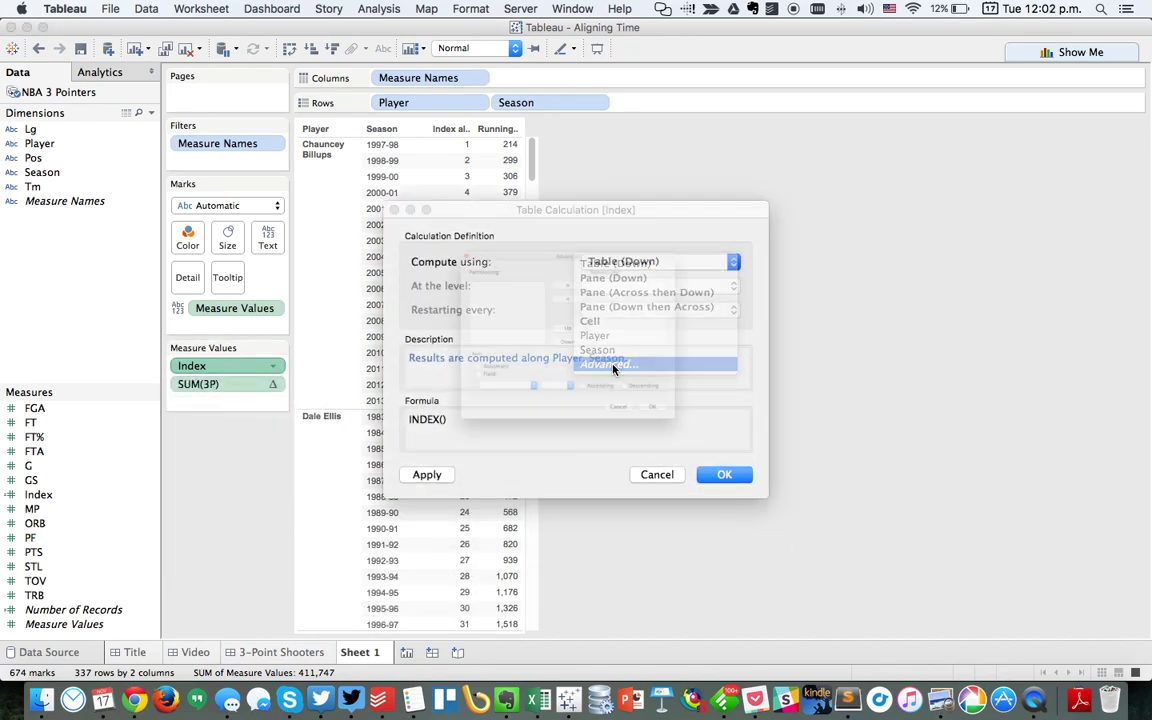
left_click(575, 251)
left_click(577, 252)
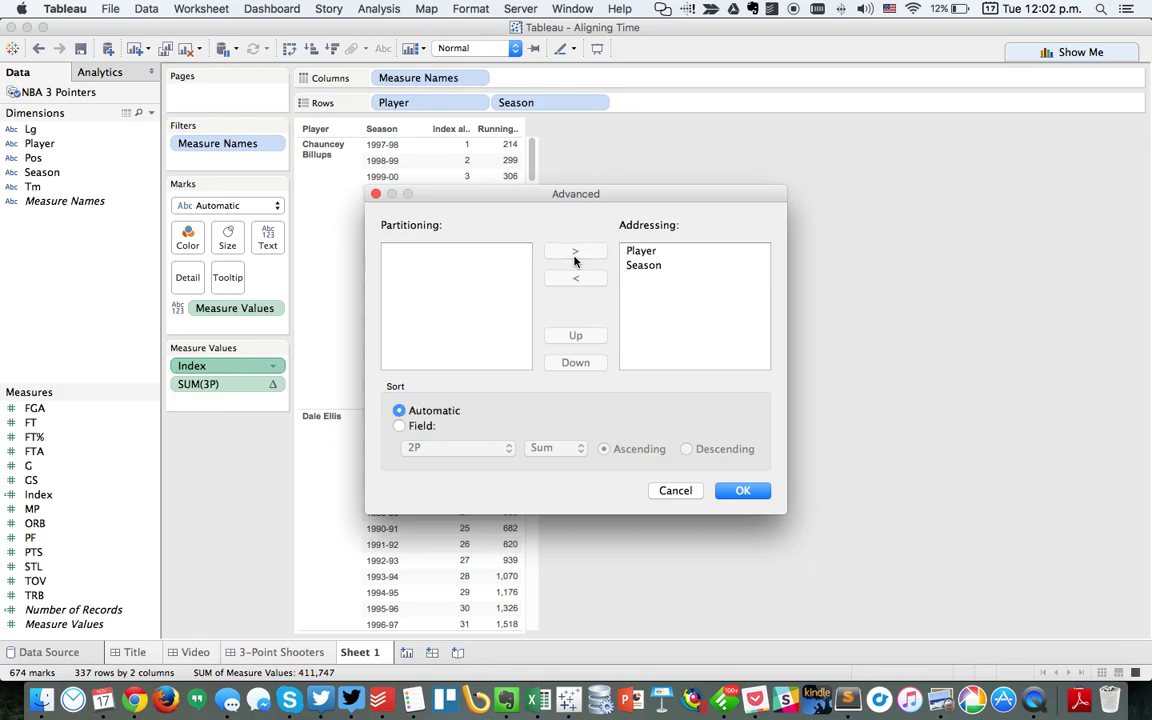
left_click(419, 428)
left_click(430, 450)
scroll(449, 390, "down", 1)
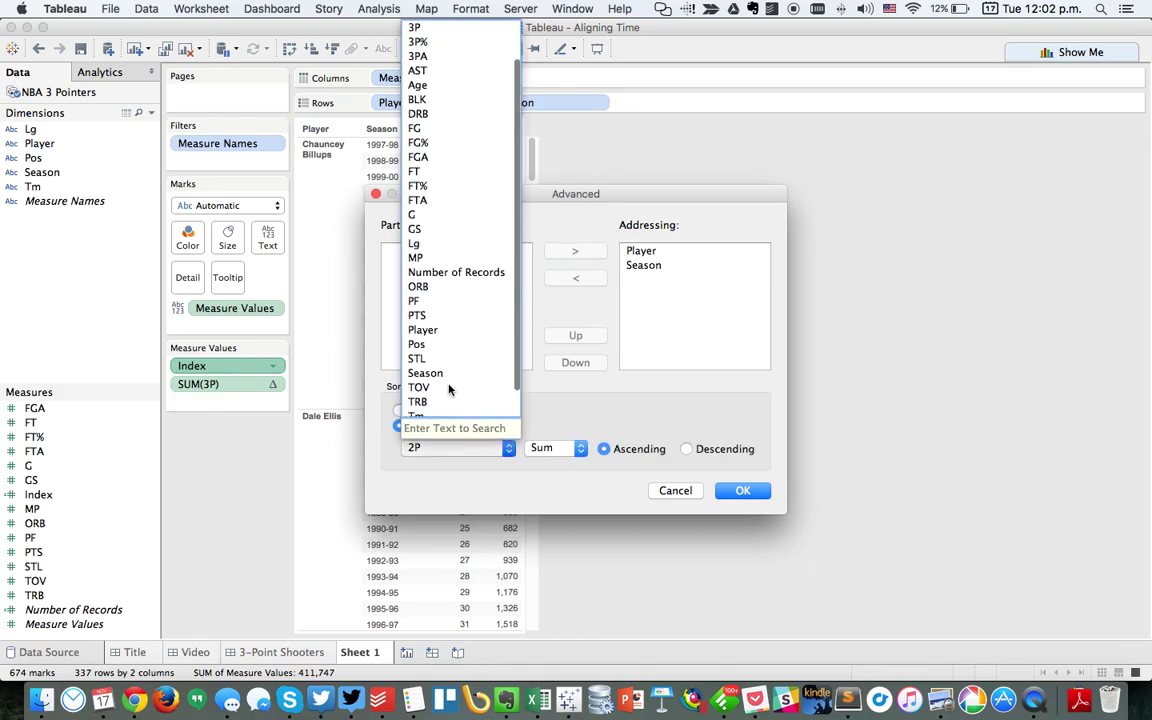
left_click(440, 372)
left_click(545, 448)
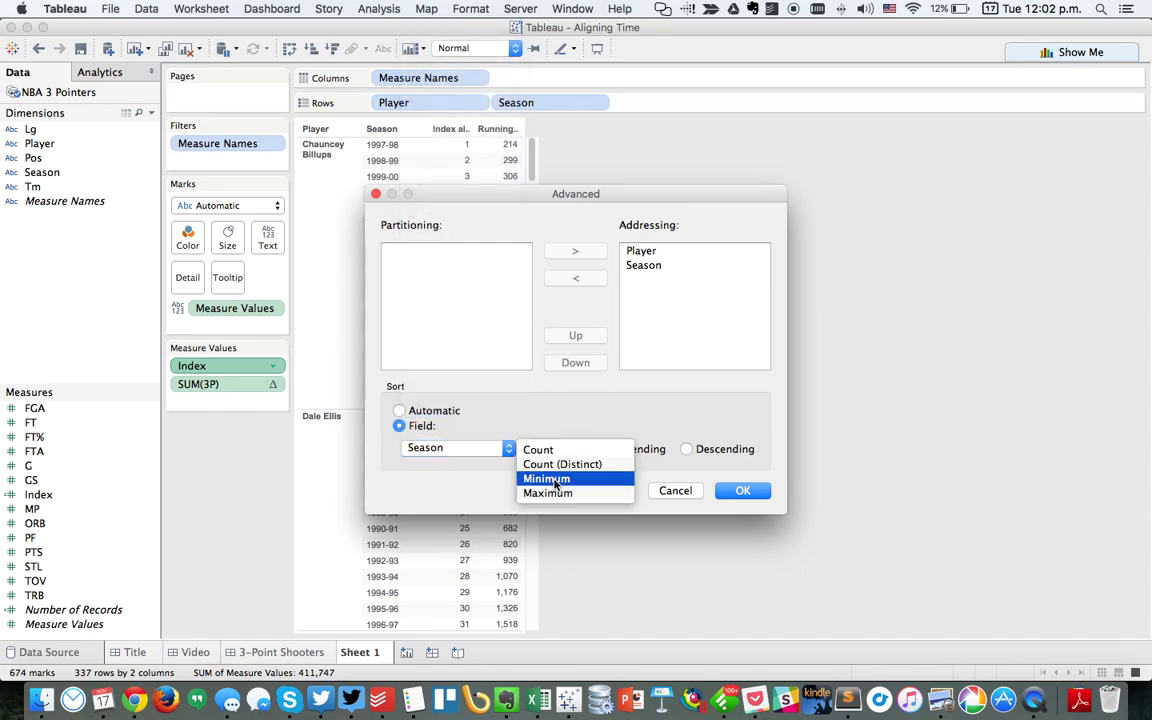
left_click(553, 479)
left_click(735, 491)
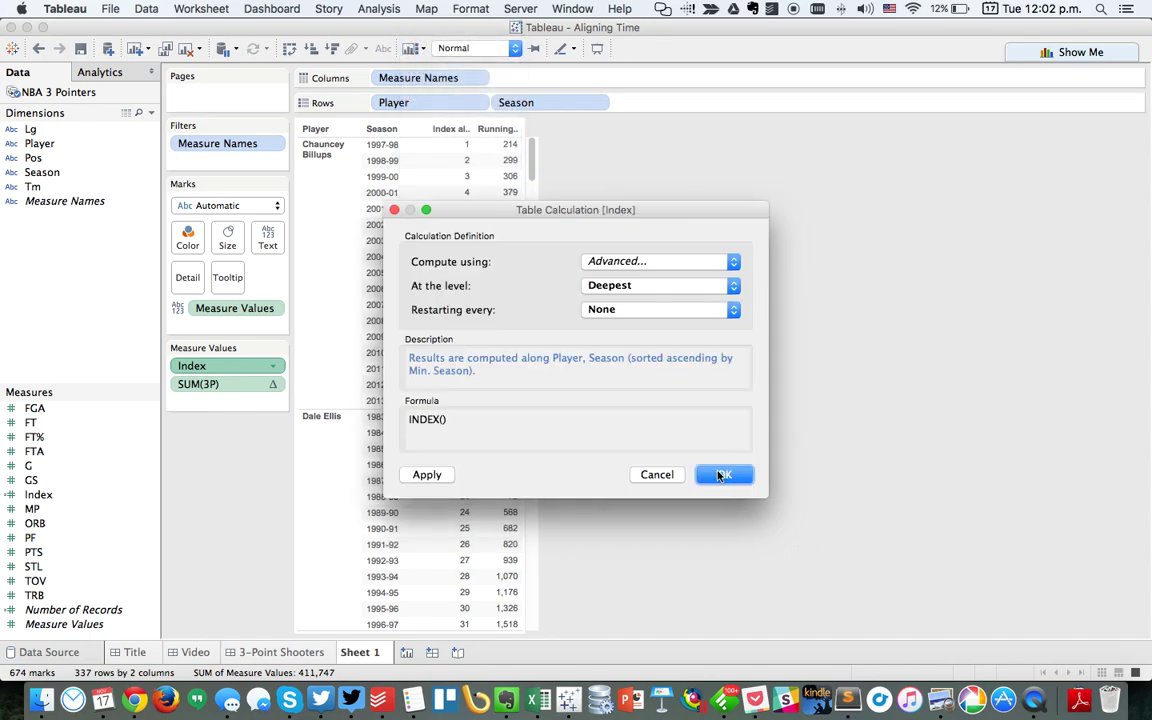
Set Index to restart every Player, apply the calculation, and check the numbering across players in the table
left_click(598, 311)
left_click(595, 326)
left_click(716, 474)
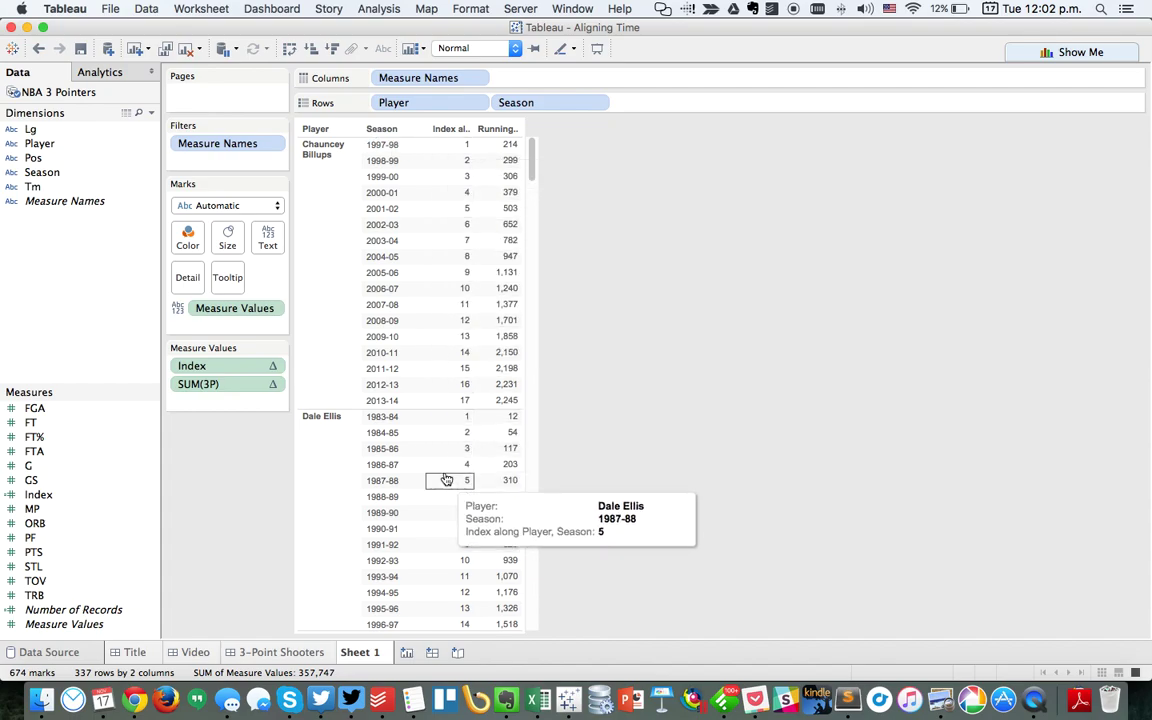
mouse_move(460, 400)
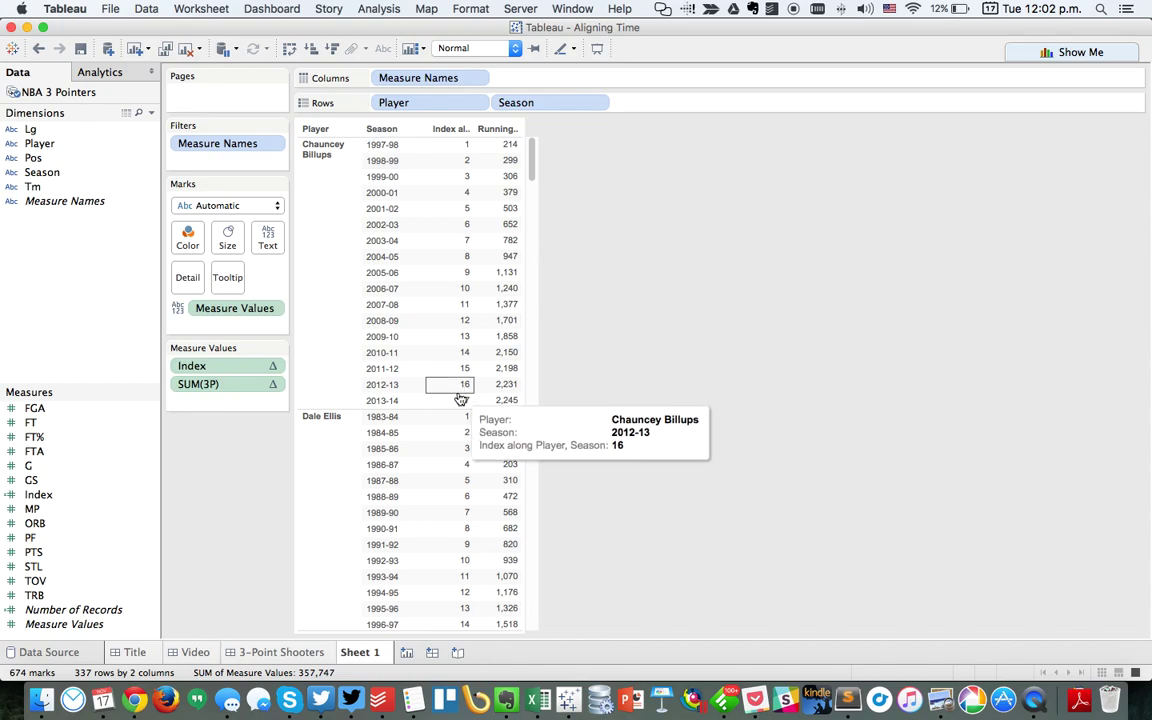
scroll(445, 437, "down", 5)
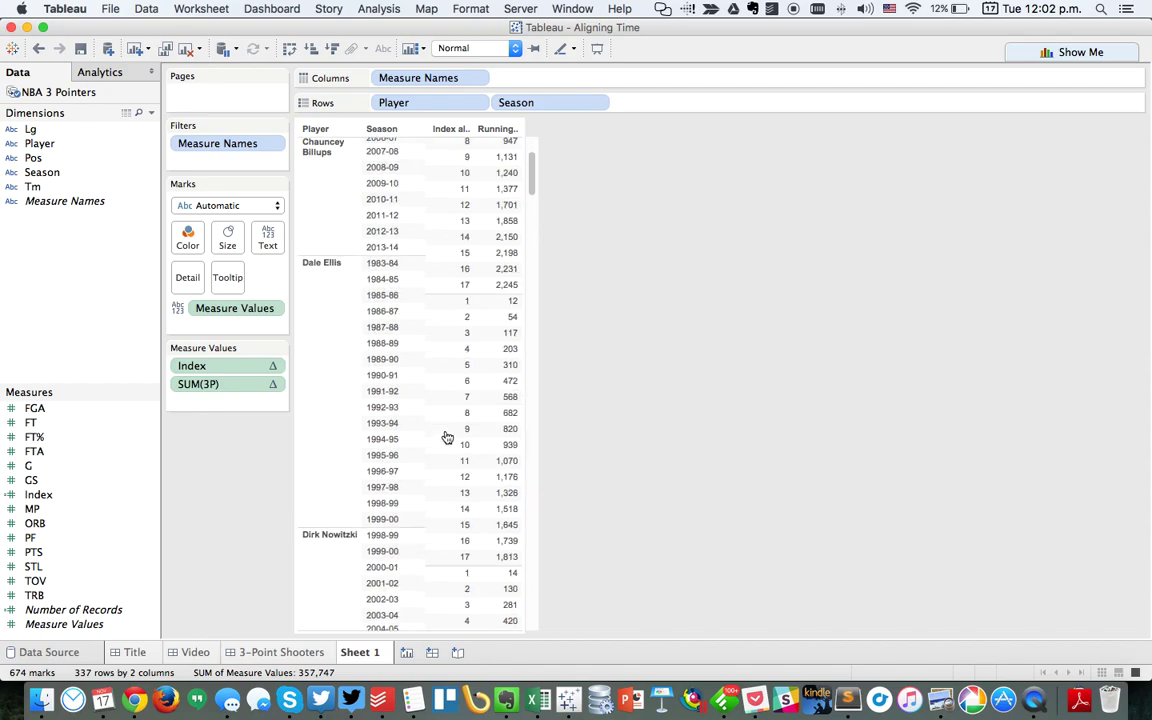
scroll(447, 437, "down", 7)
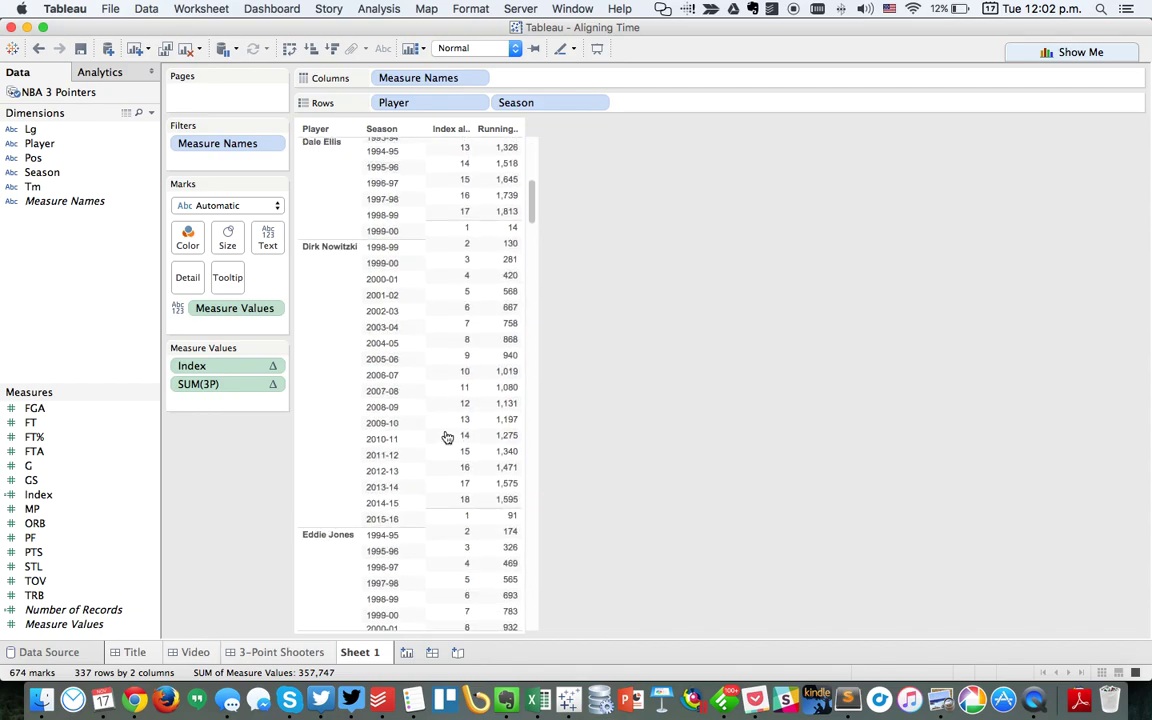
mouse_move(444, 464)
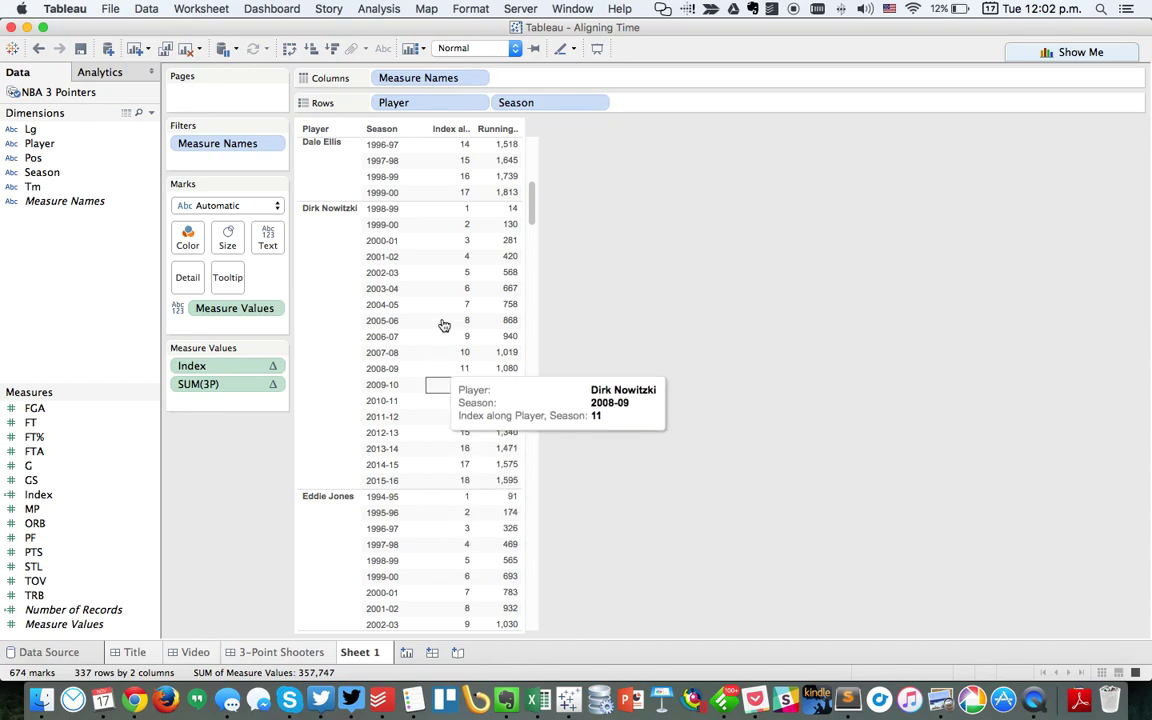
scroll(445, 296, "up", 12)
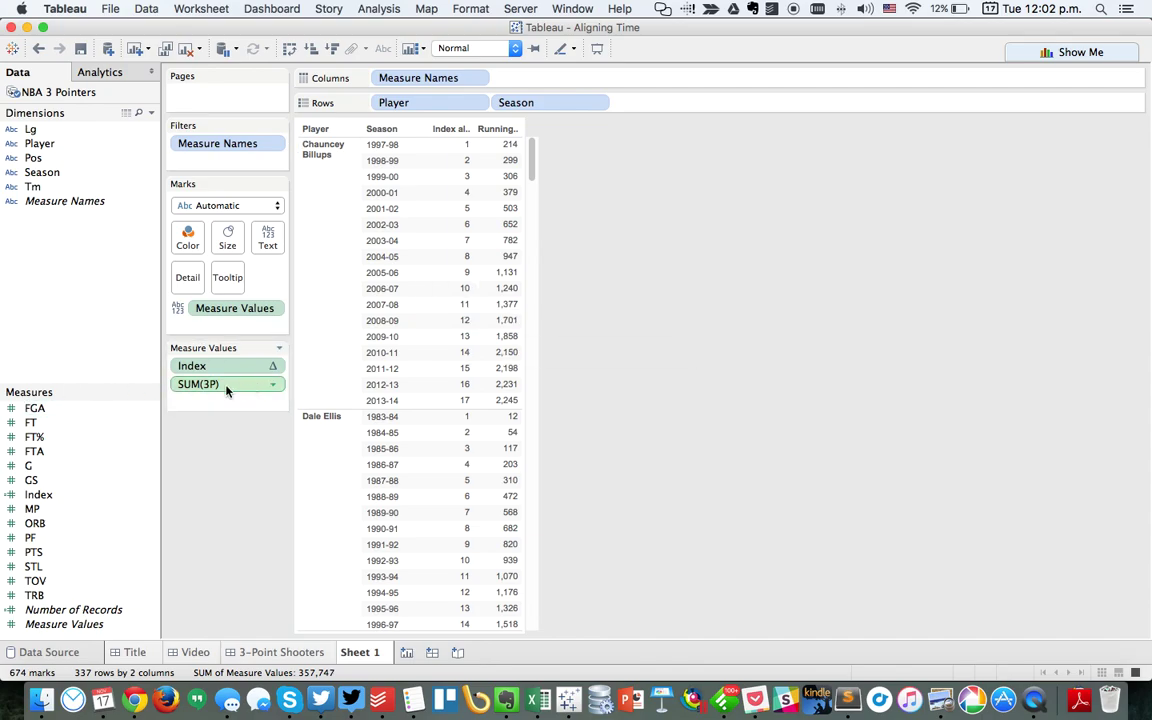
Save the SUM(3P) running total as a reusable measure named Cumulative 3-Pointers
mouse_move(204, 387)
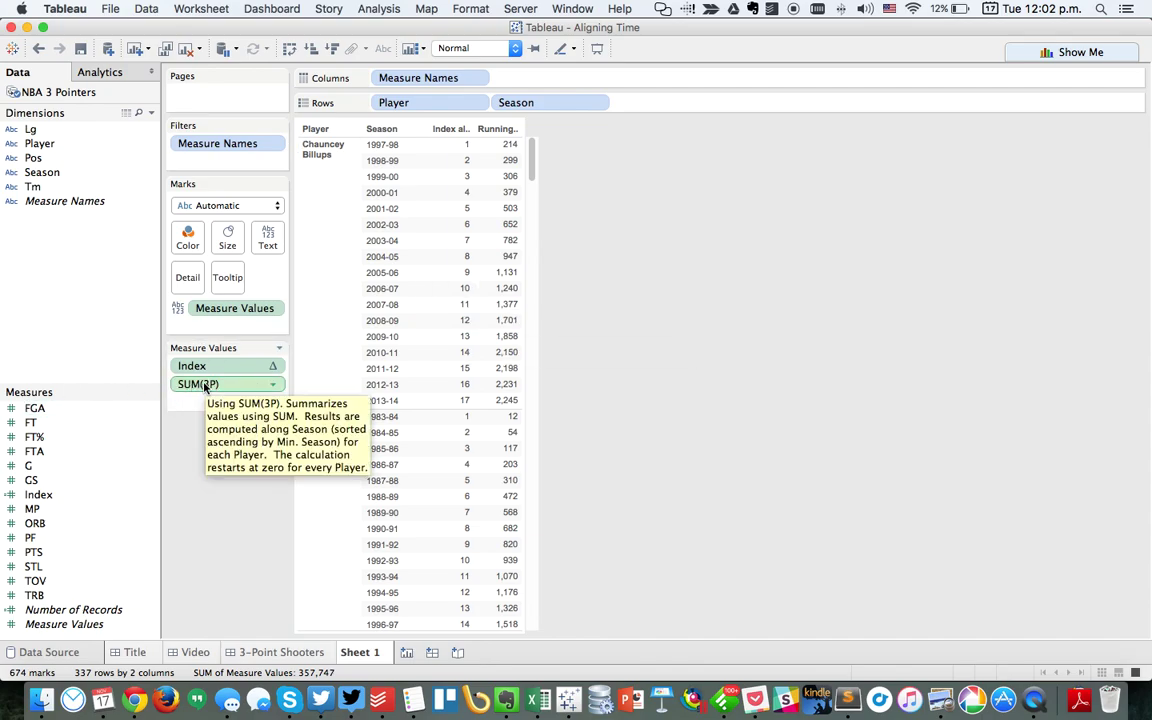
left_click_drag(204, 387, 52, 440)
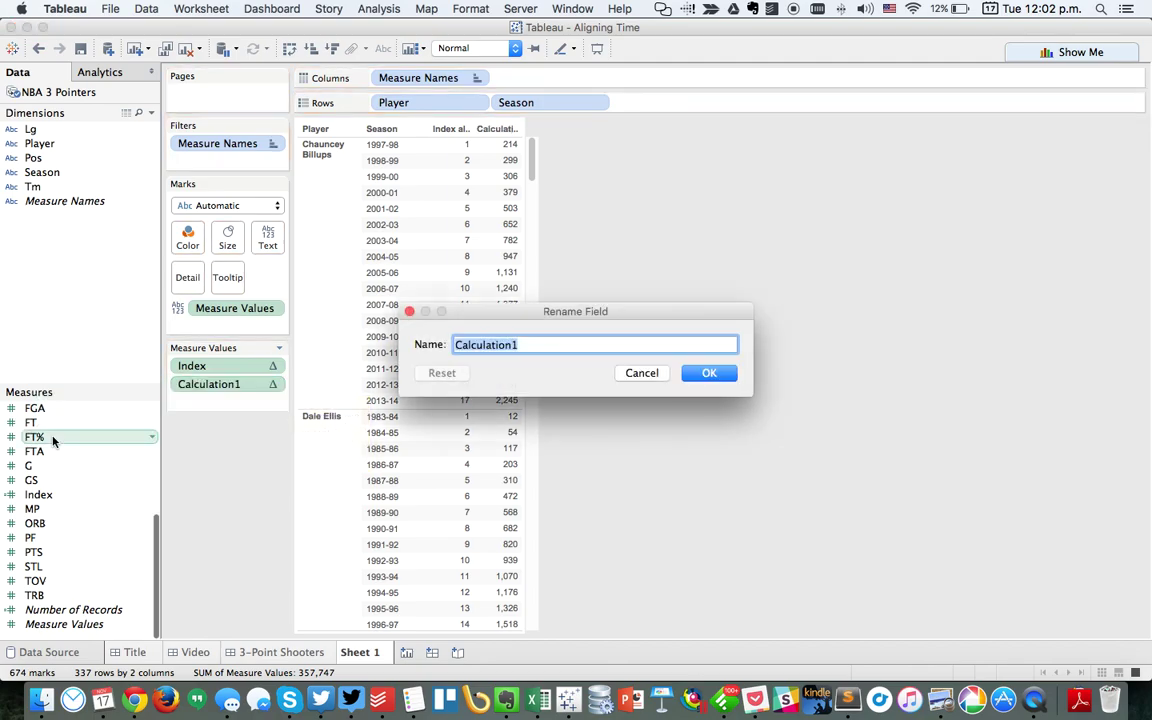
type("Cumulati")
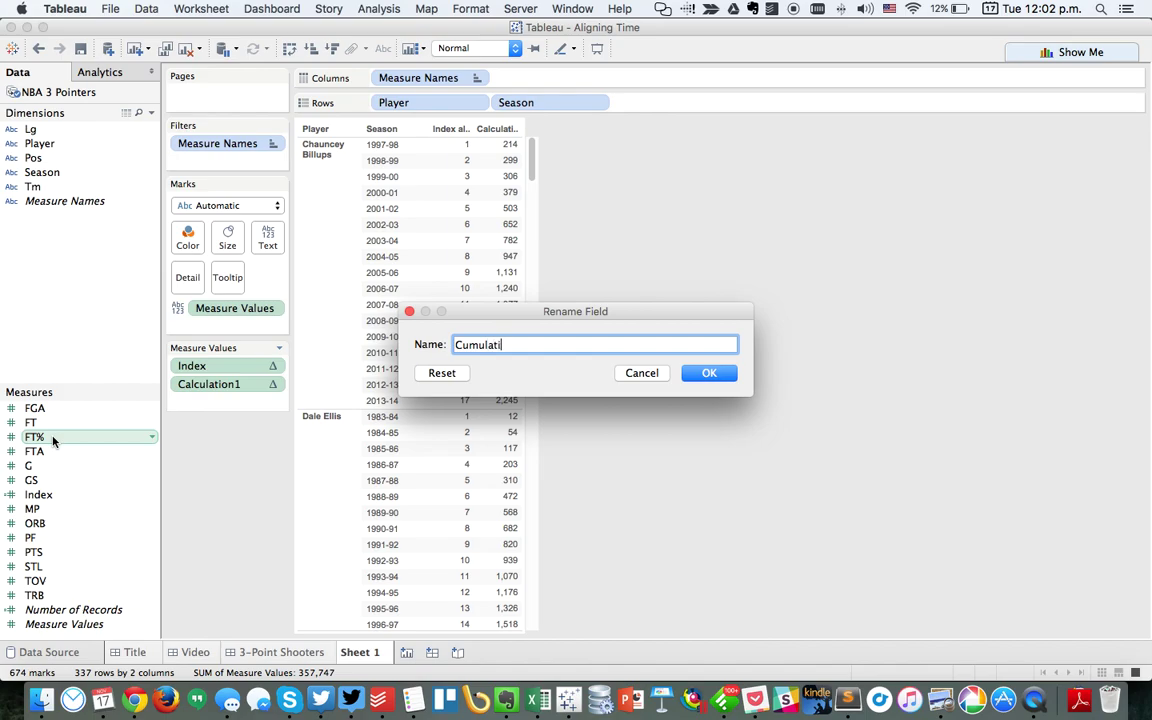
type("ve 3-Pointers")
left_click(705, 372)
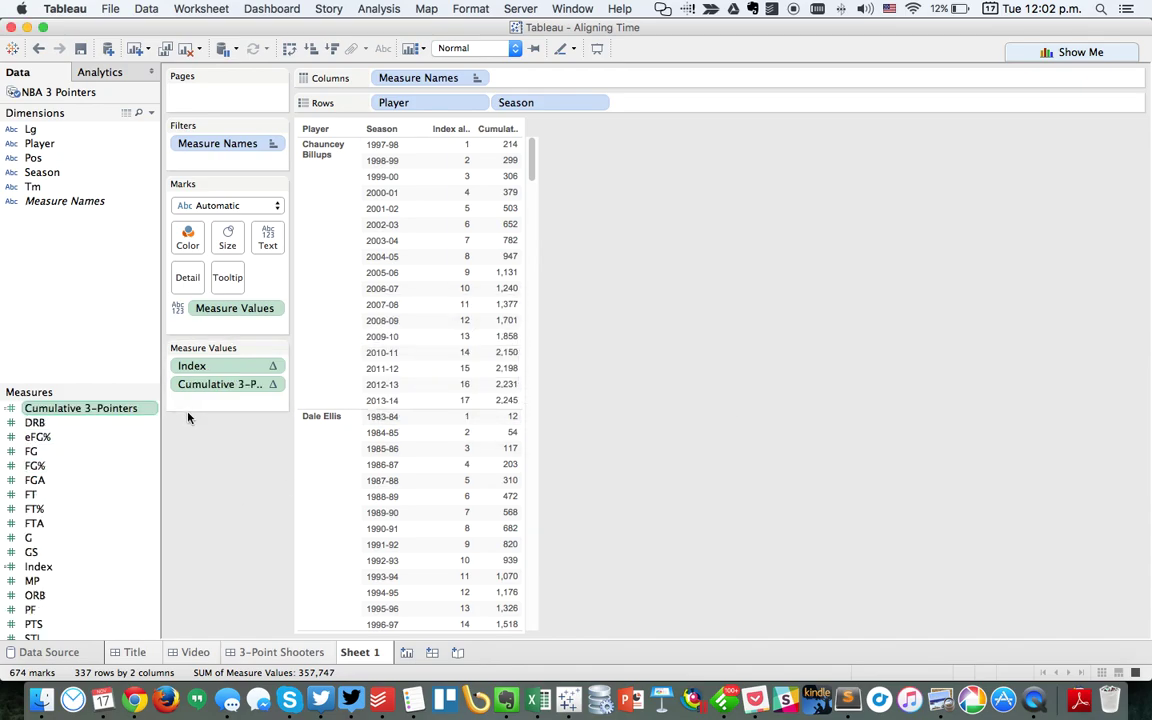
Duplicate Sheet 1 and plot Index on Columns against Cumulative 3-Pointers on Rows, with Player and Season on Detail
right_click(362, 651)
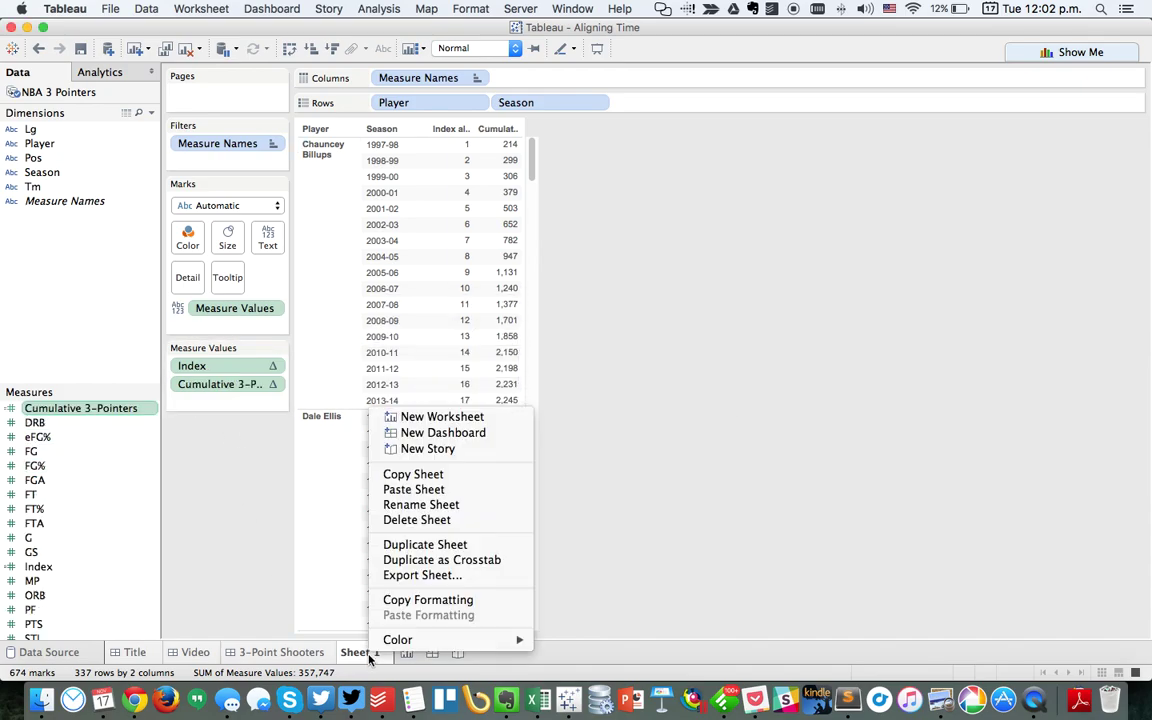
left_click(413, 546)
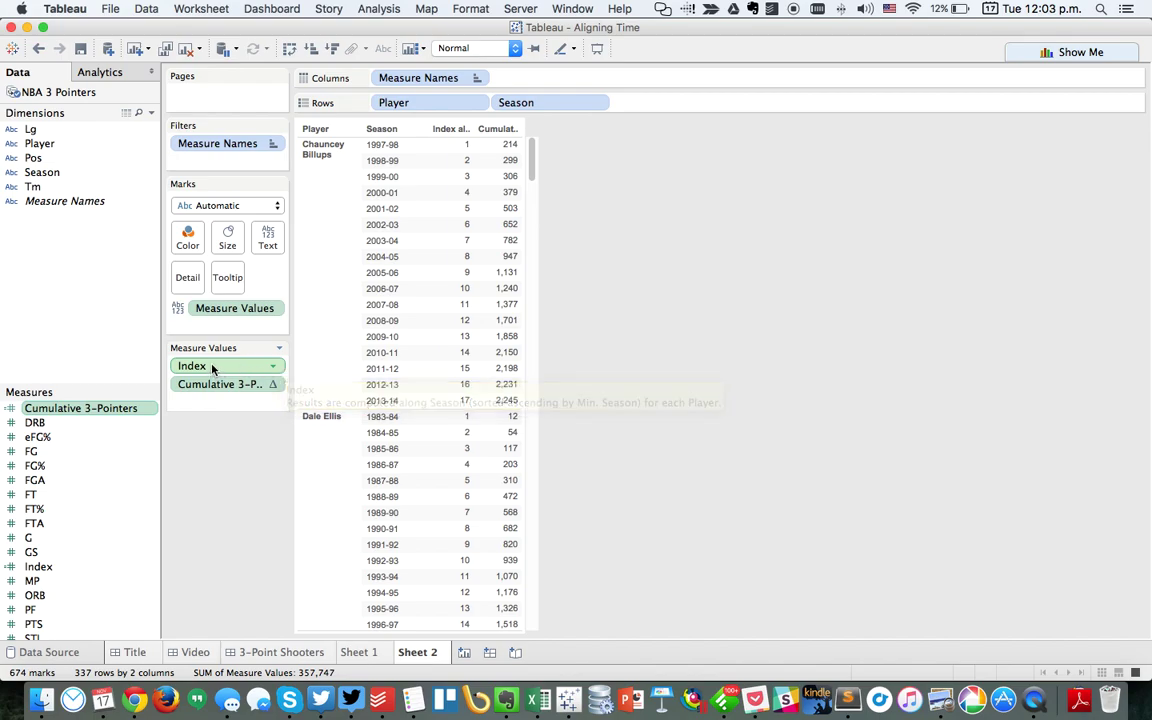
left_click_drag(212, 371, 602, 82)
left_click_drag(226, 308, 690, 104)
left_click_drag(398, 108, 186, 279)
left_click_drag(400, 104, 187, 279)
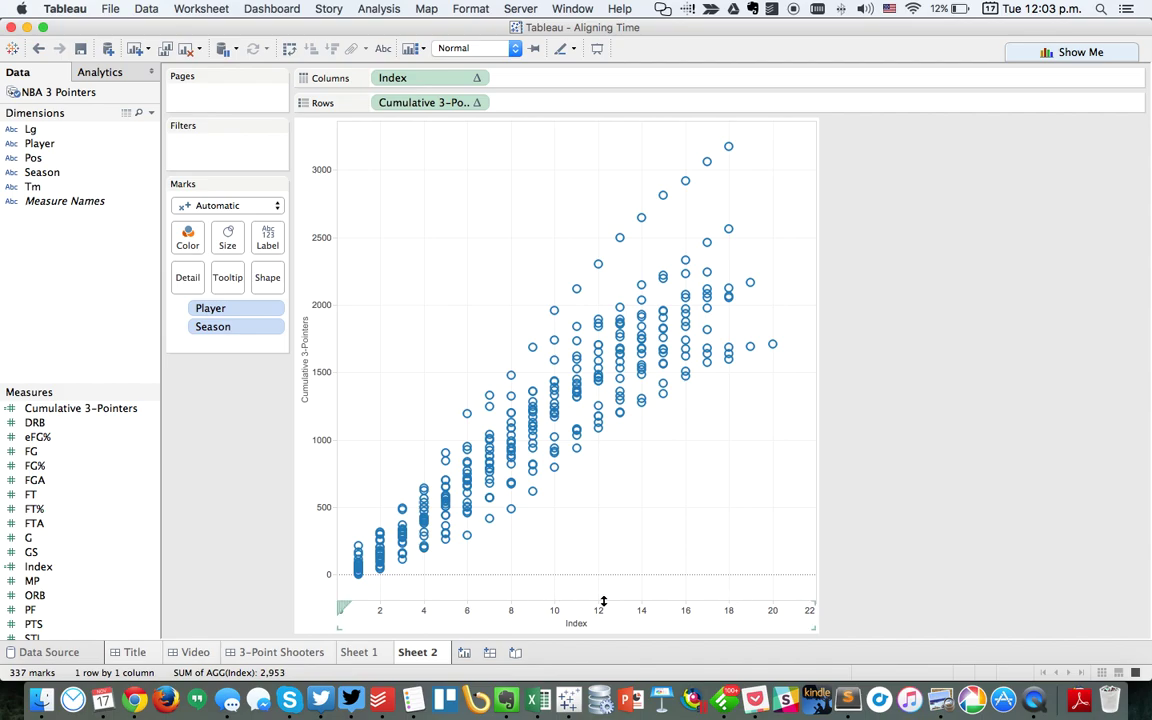
Rename the Index measure as Seasons Played
right_click(43, 572)
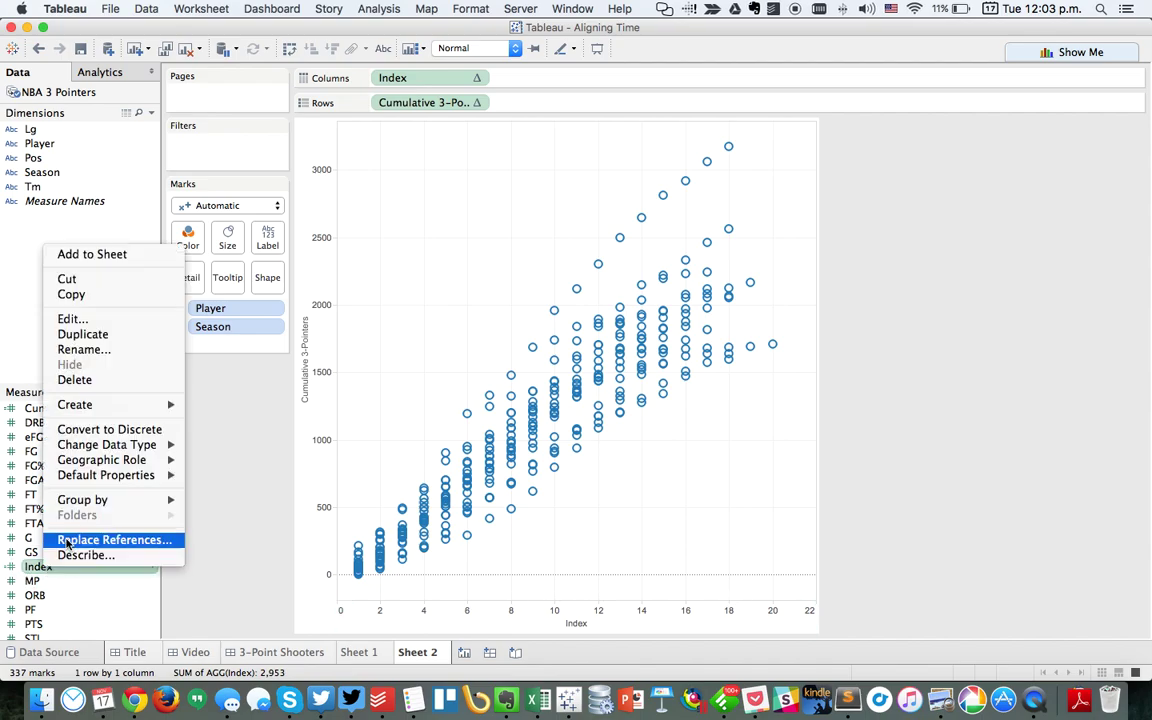
left_click(84, 349)
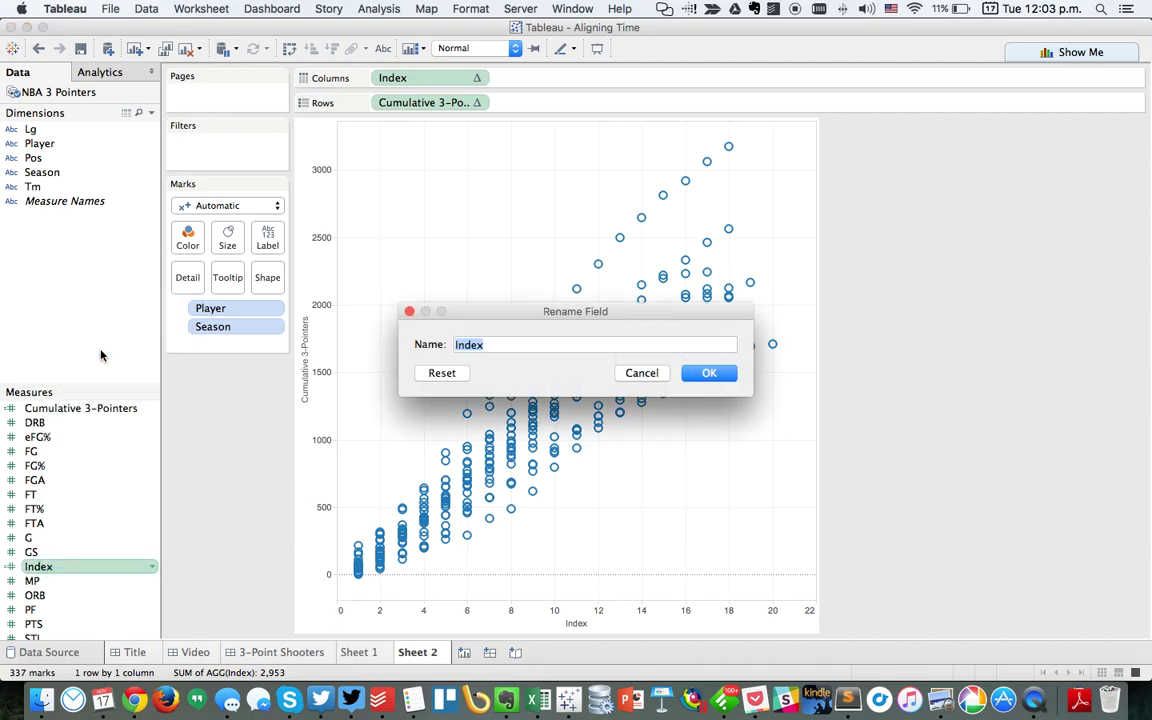
type("Season")
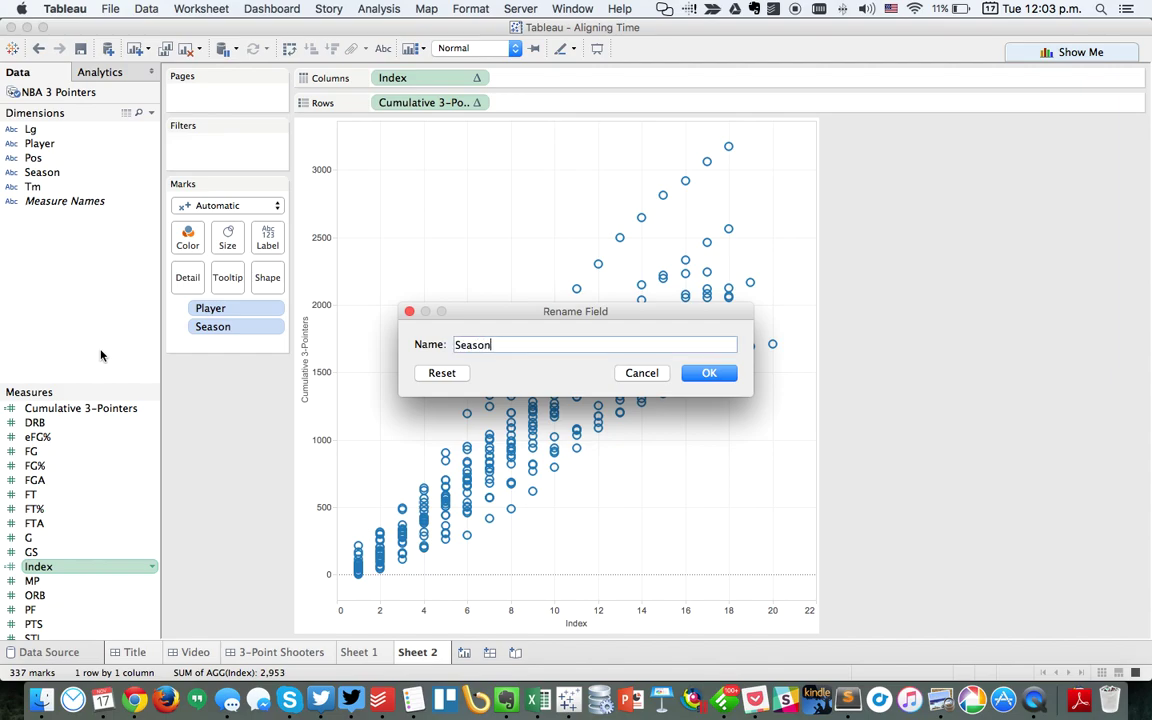
type("sPlayed")
key("Left")
key("Left")
key("Left")
key("Left")
key("Left")
left_click(705, 373)
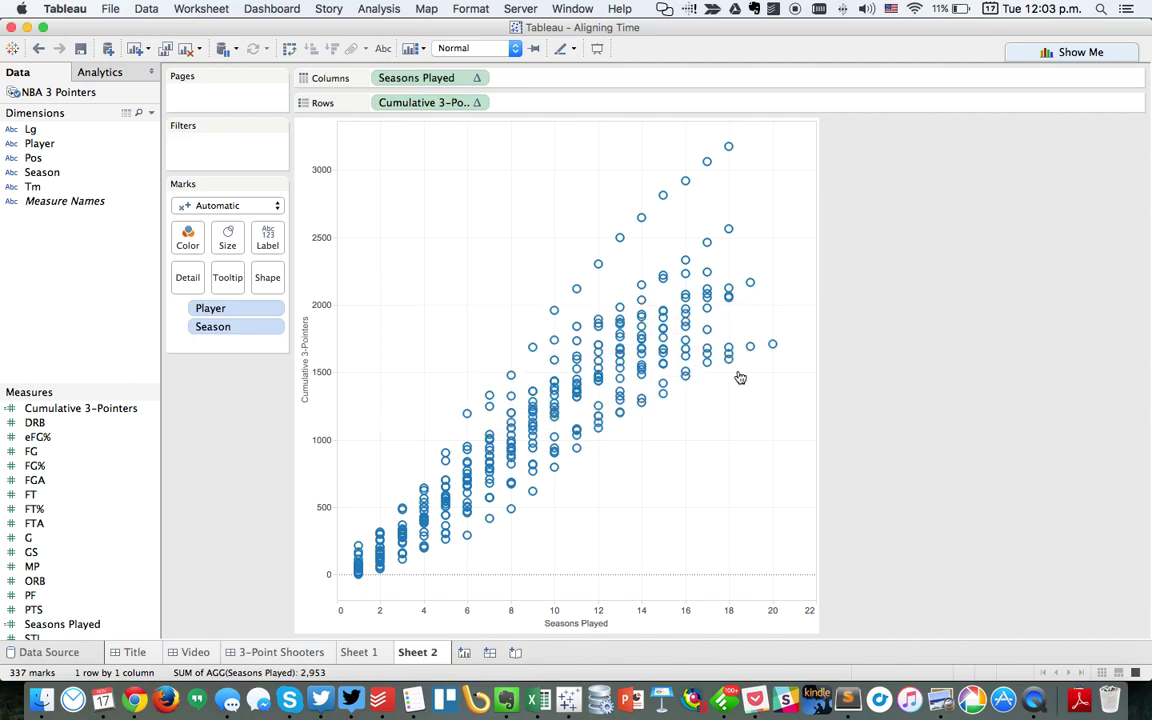
Change the mark type to Line and fit the chart to the entire view
mouse_move(772, 346)
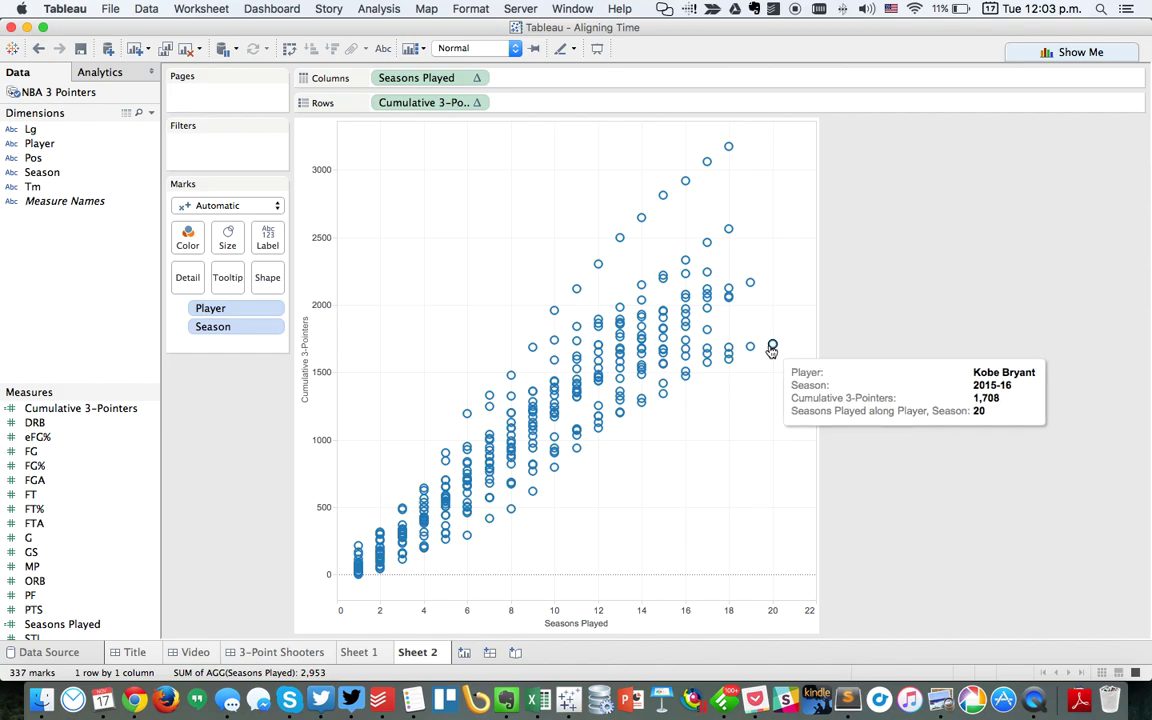
left_click(203, 207)
left_click(203, 242)
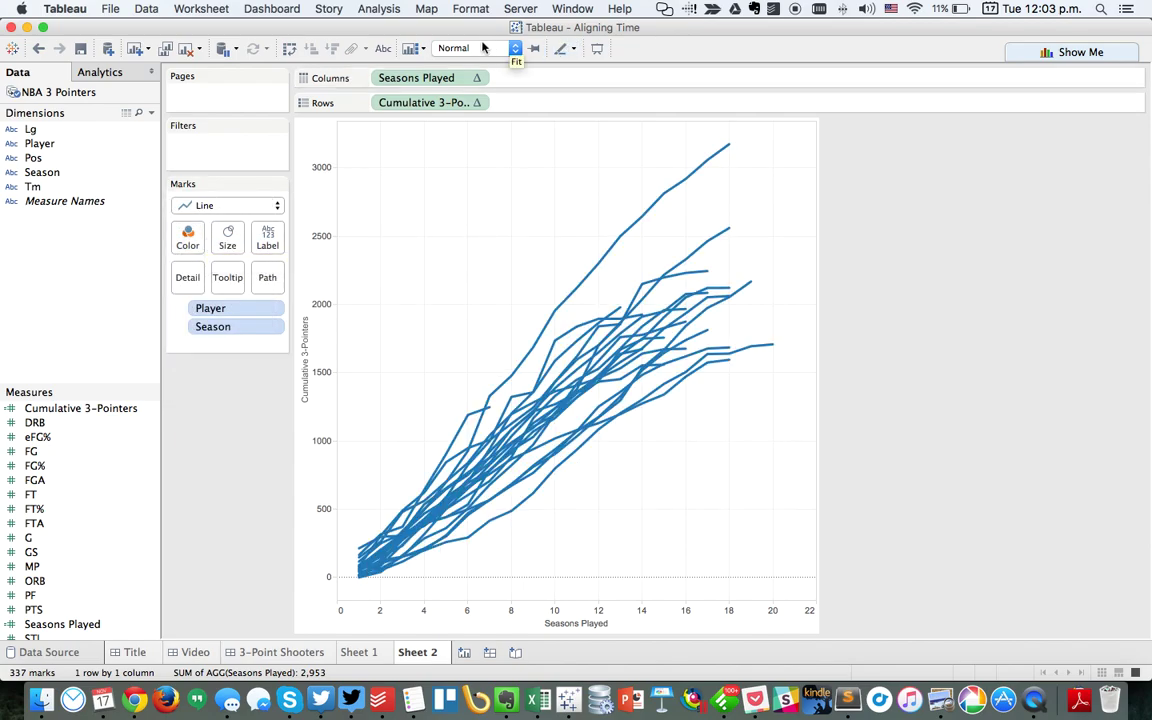
left_click(515, 48)
left_click(468, 88)
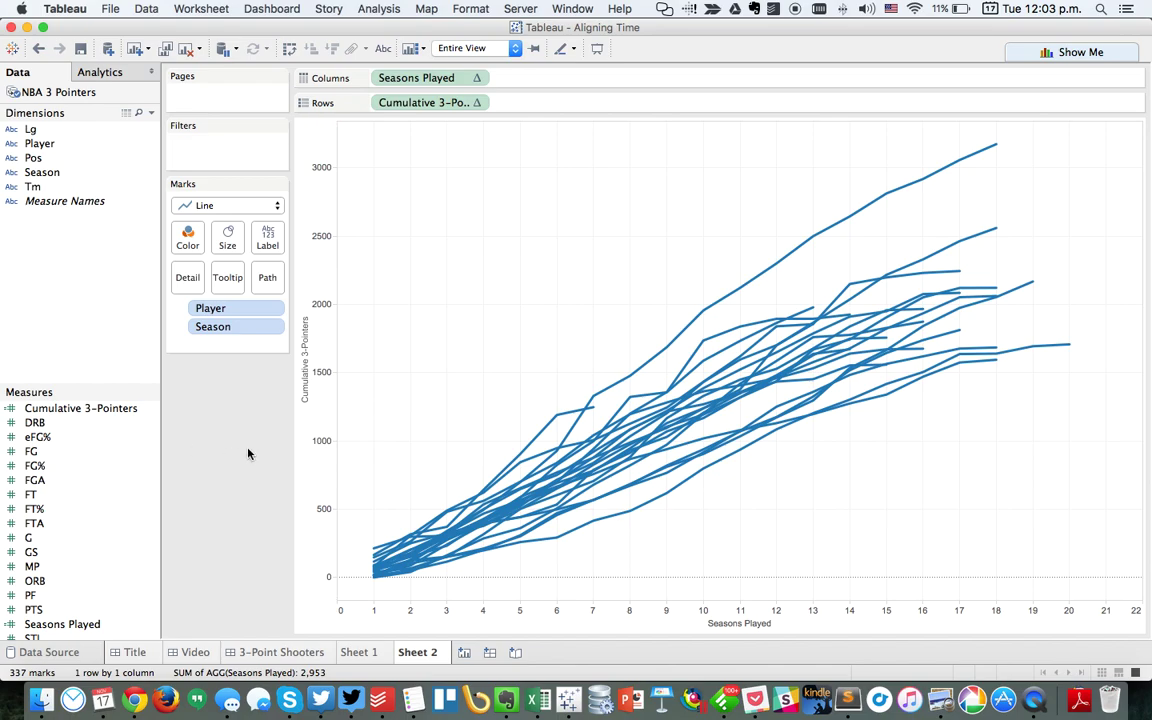
Create a calculated field named Stephen Curry with the formula [Player]='Stephen Curry'
mouse_move(1002, 150)
mouse_move(998, 369)
right_click(52, 262)
left_click(88, 273)
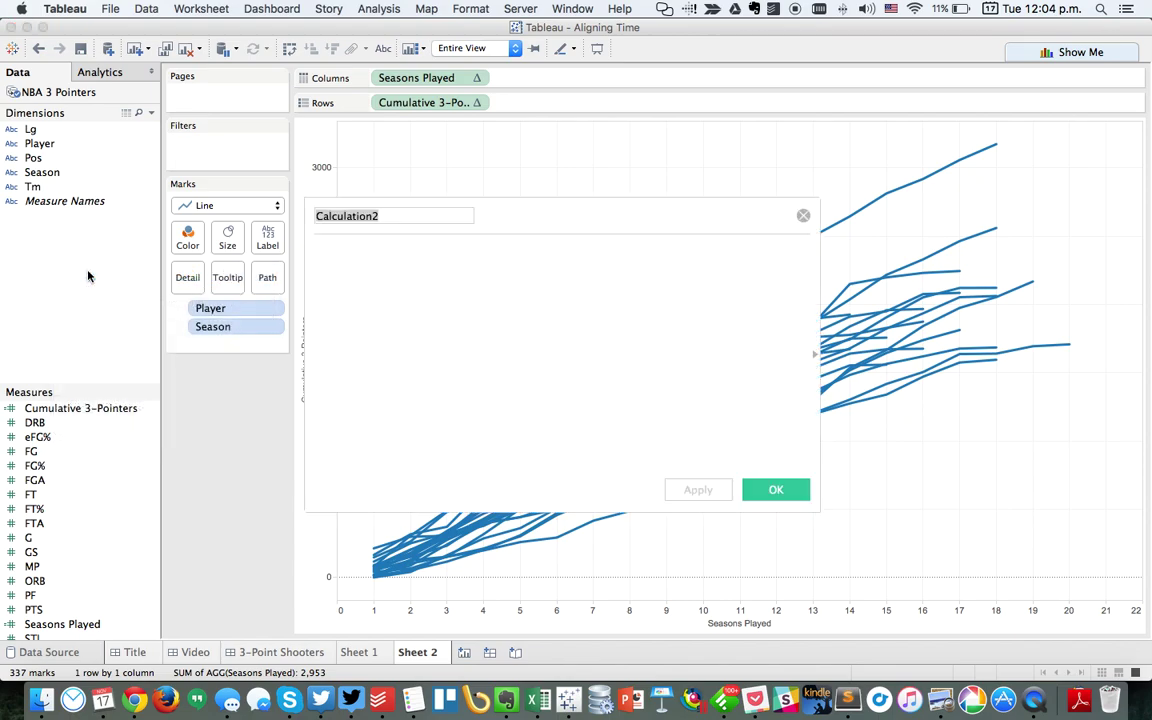
type("Steph")
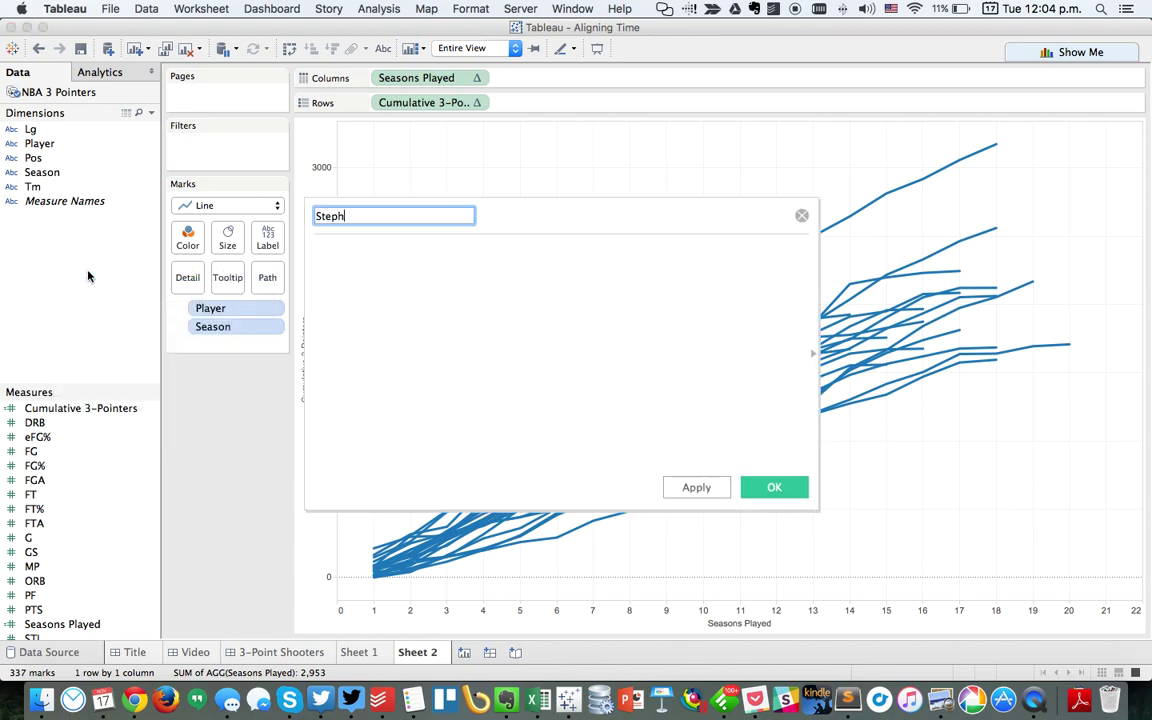
type("en Curry")
key("super+a")
key("super+c")
key("Tab")
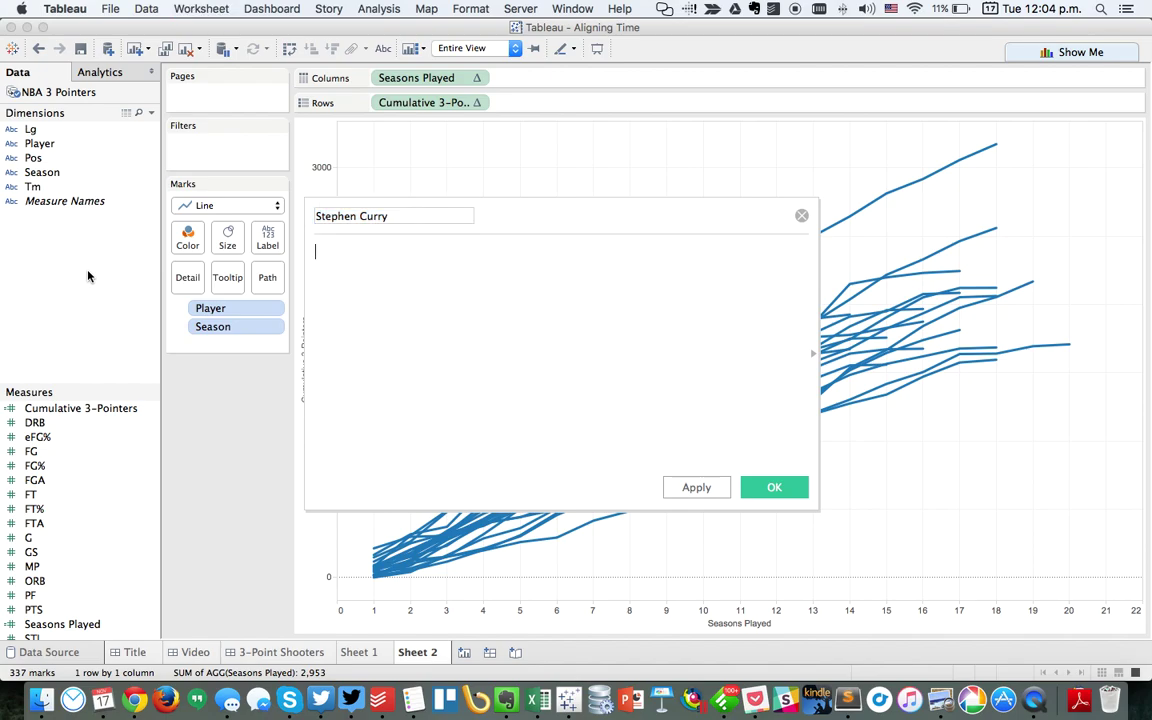
type("Pl")
key("Return")
type("='")
key("super+v")
type("'")
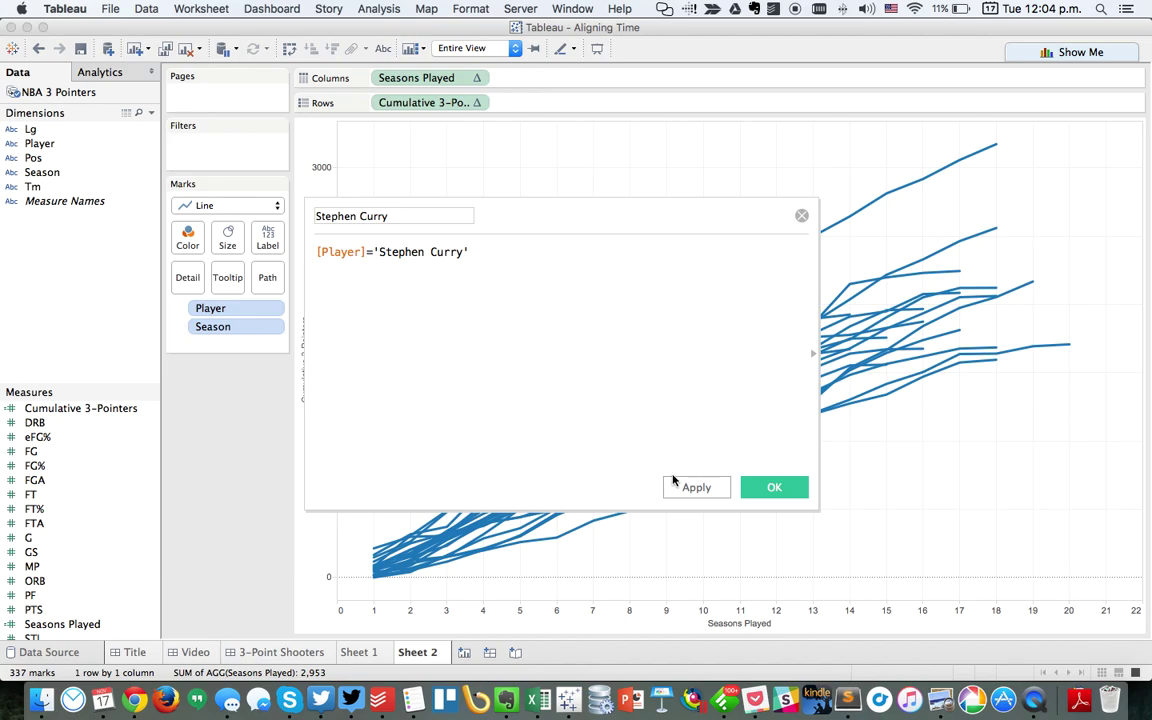
left_click(775, 488)
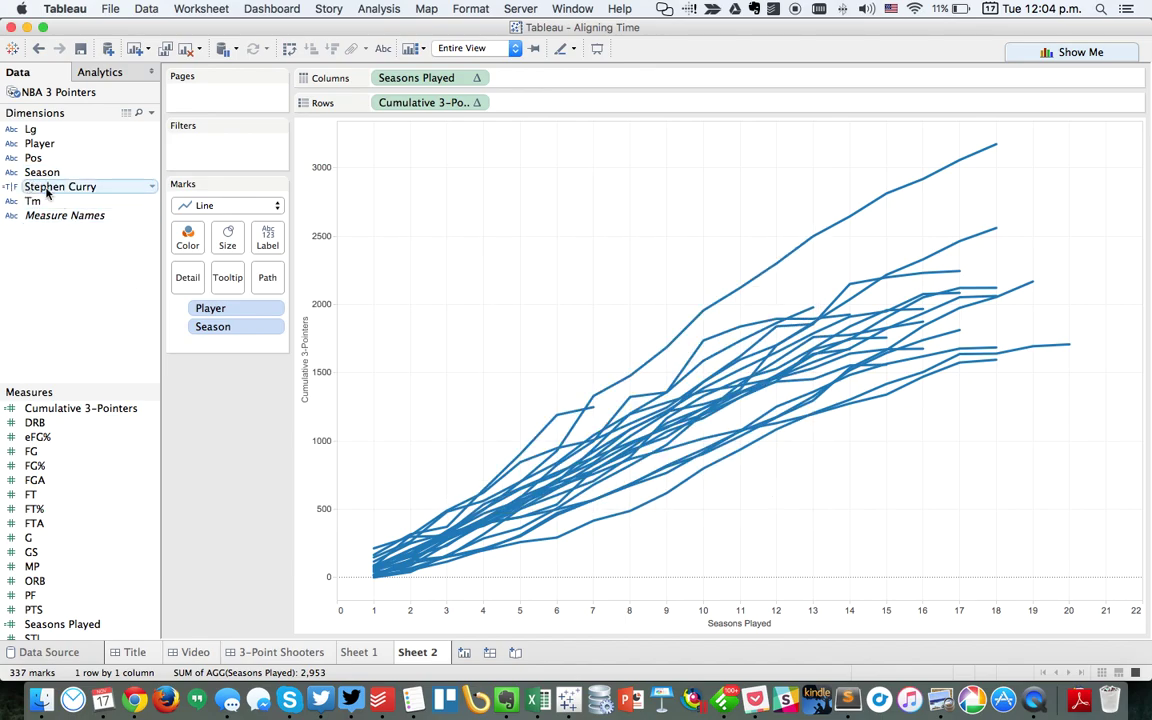
Color the lines by Stephen Curry with True ordered before False, and open the field's color assignments for editing
left_click_drag(72, 184, 178, 246)
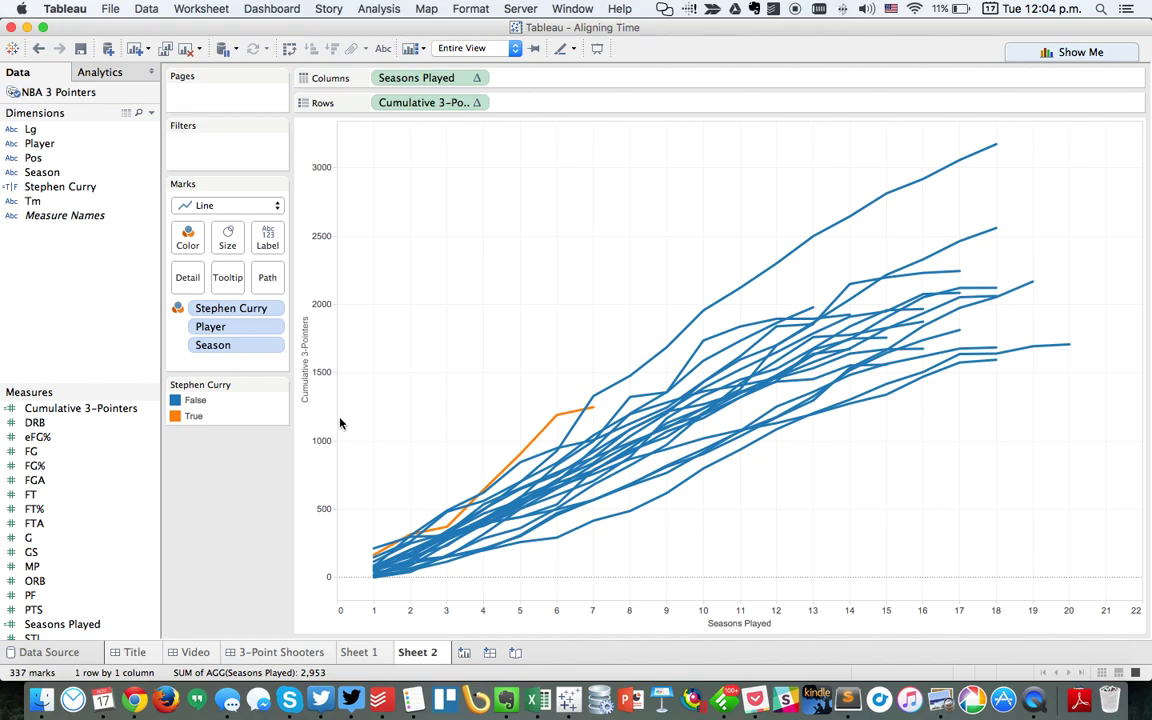
left_click(194, 417)
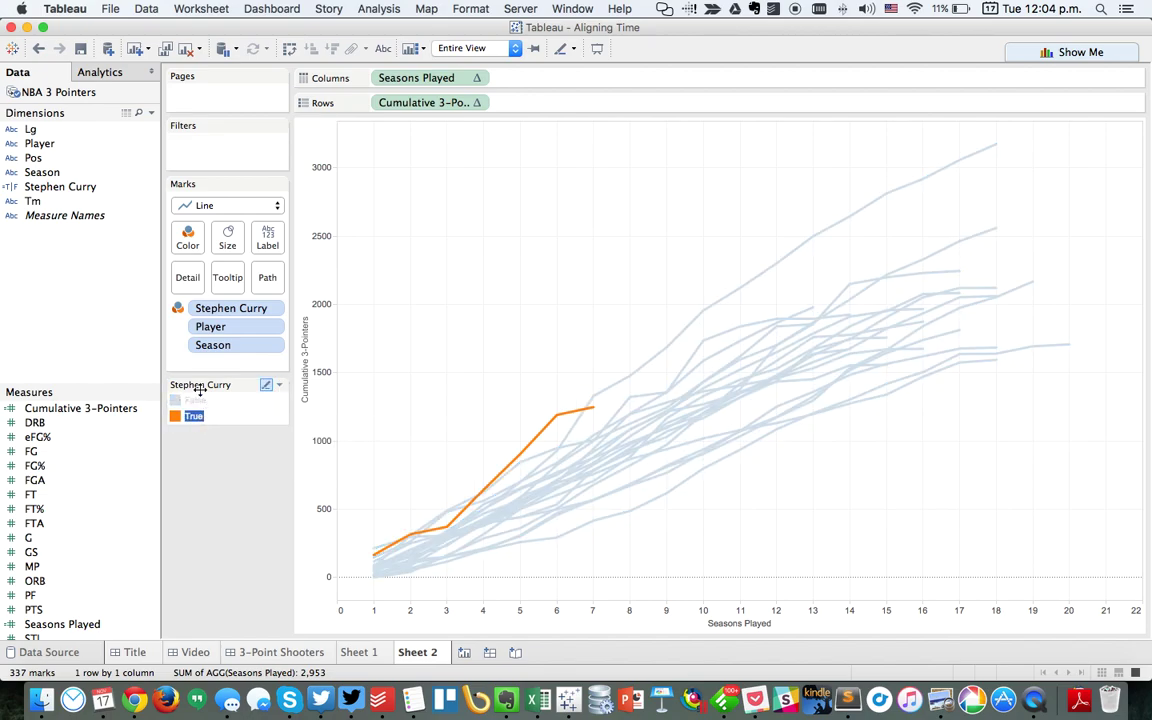
left_click_drag(198, 403, 198, 400)
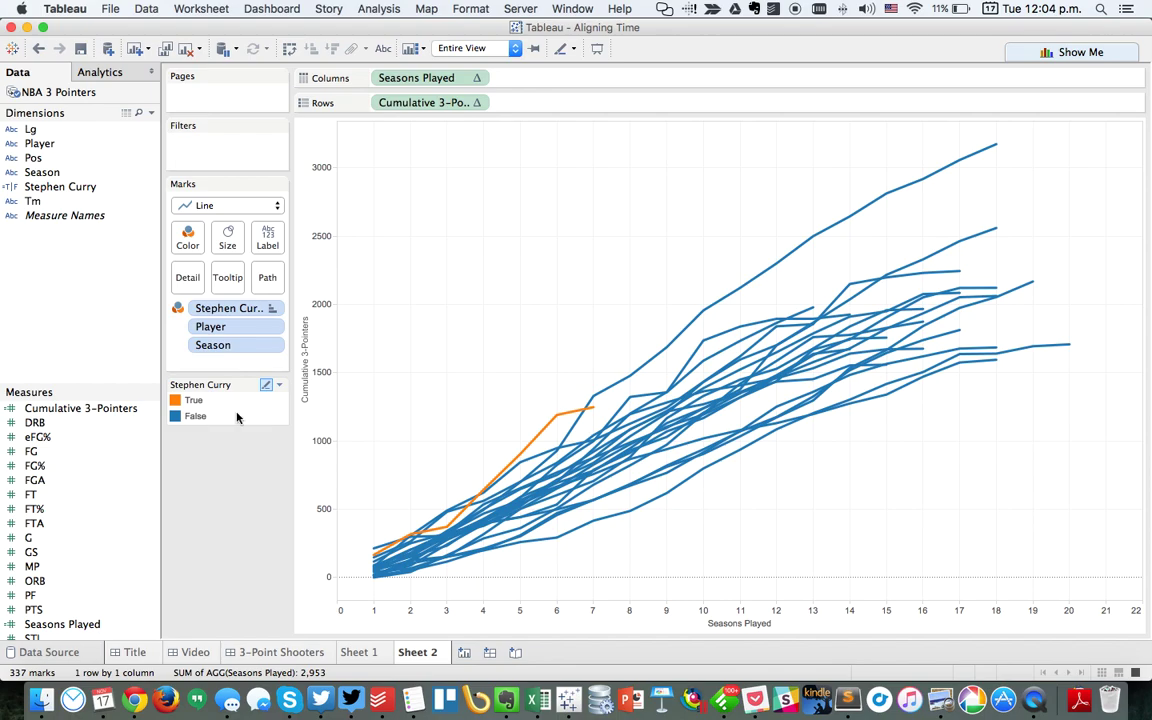
double_click(237, 418)
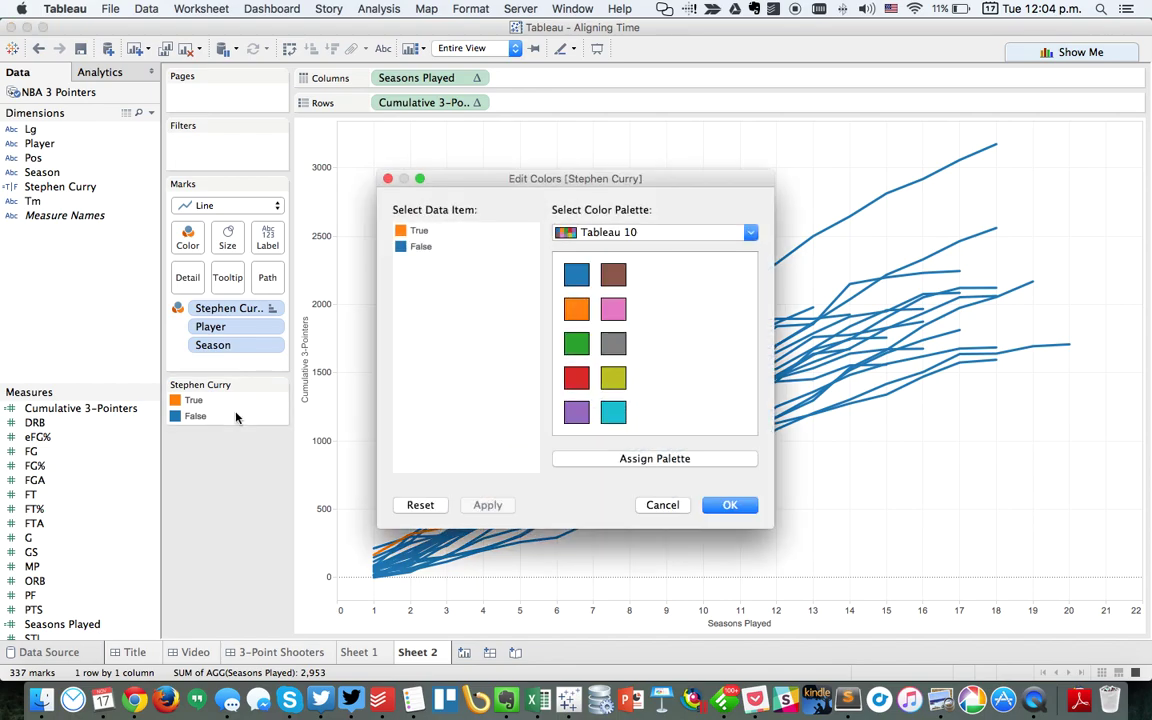
double_click(416, 233)
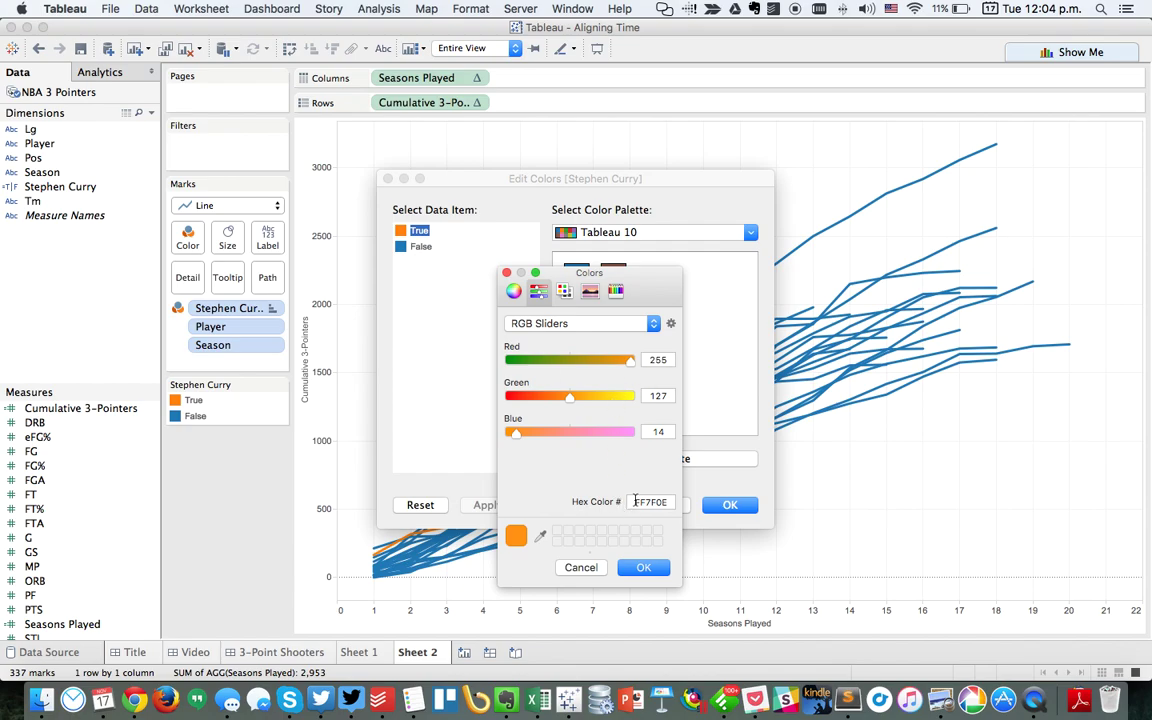
left_click(590, 568)
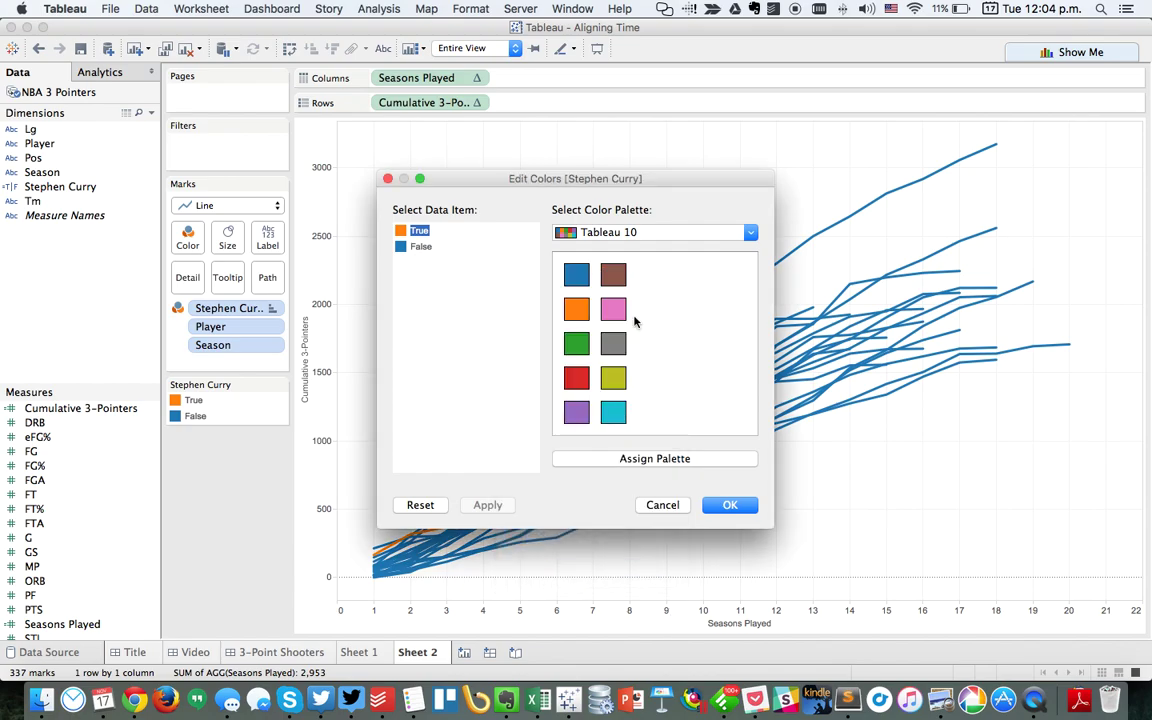
left_click(640, 232)
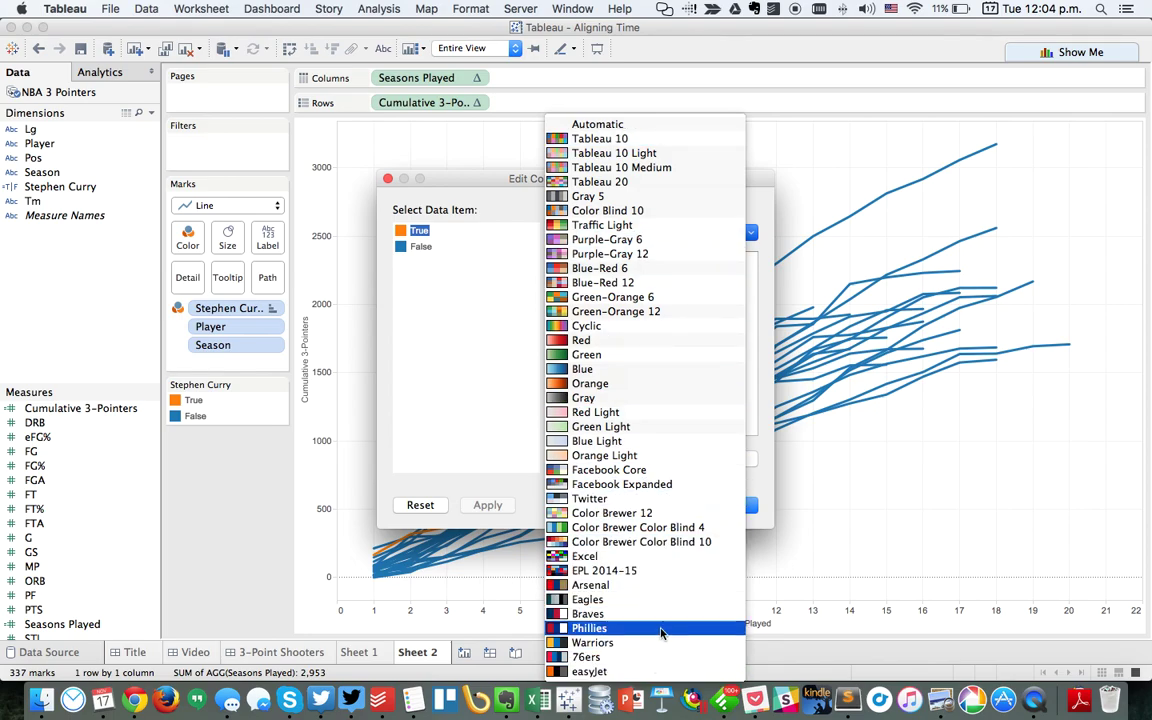
left_click(430, 181)
Set the True color by sampling the Golden State Warriors' blue swatch #006BB6 on the TeamColors page in Chrome
double_click(420, 233)
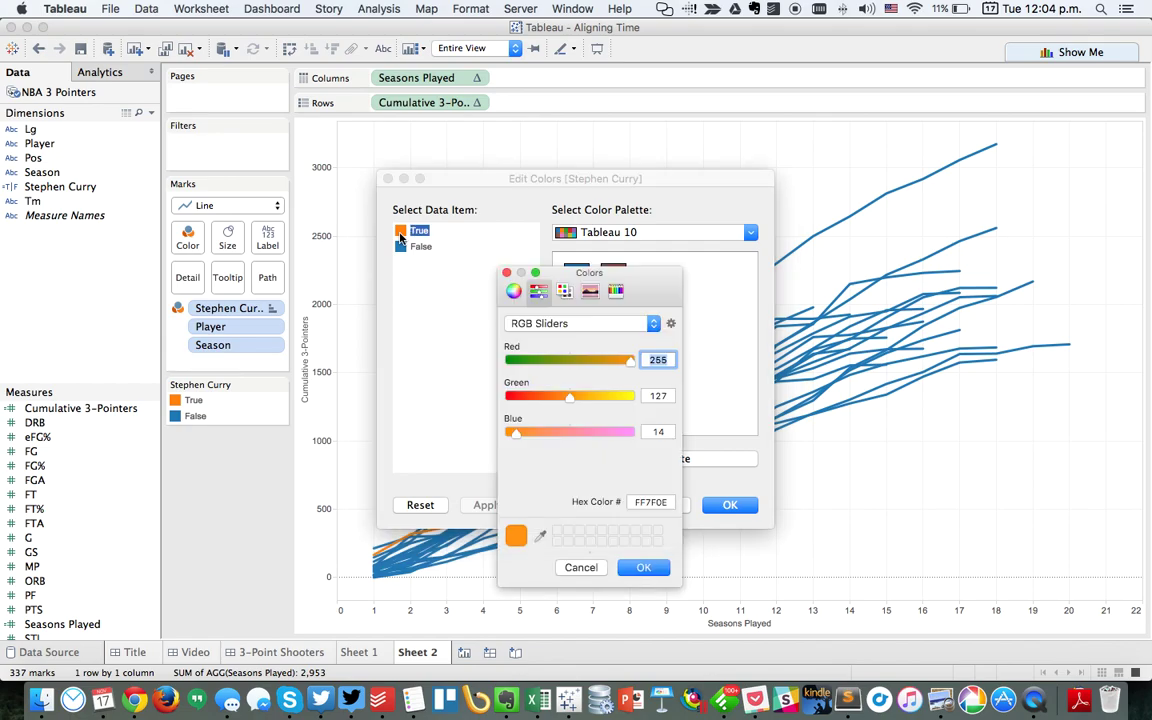
left_click(541, 538)
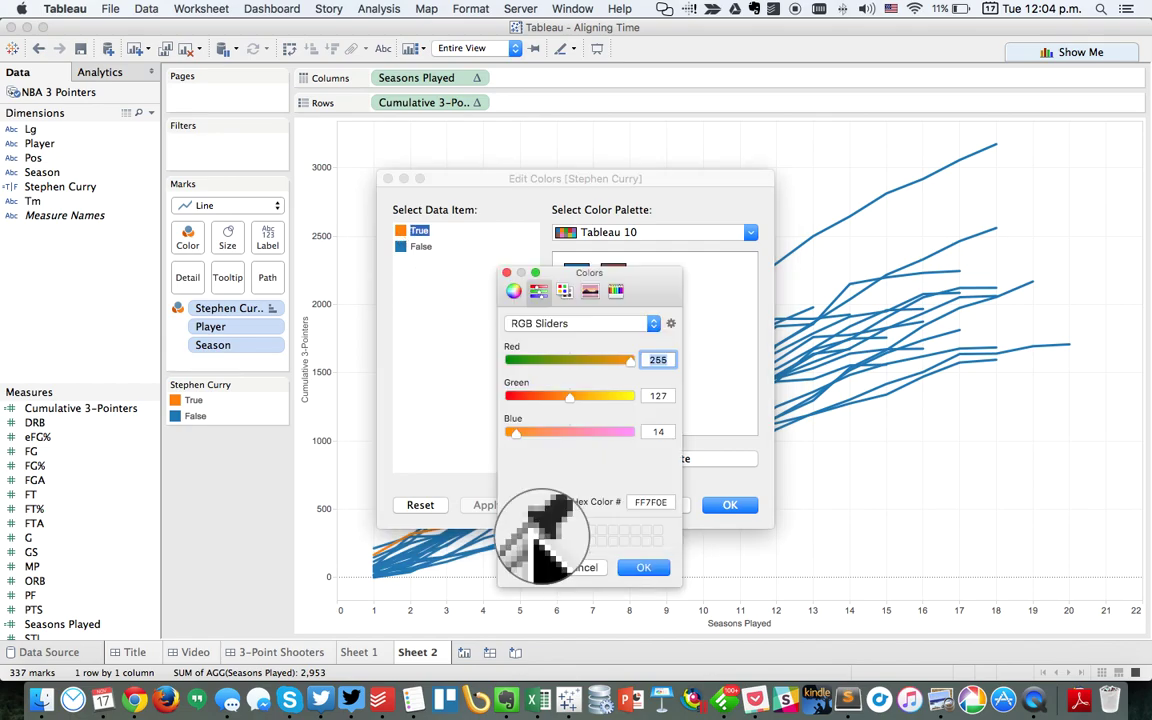
key("super+Tab")
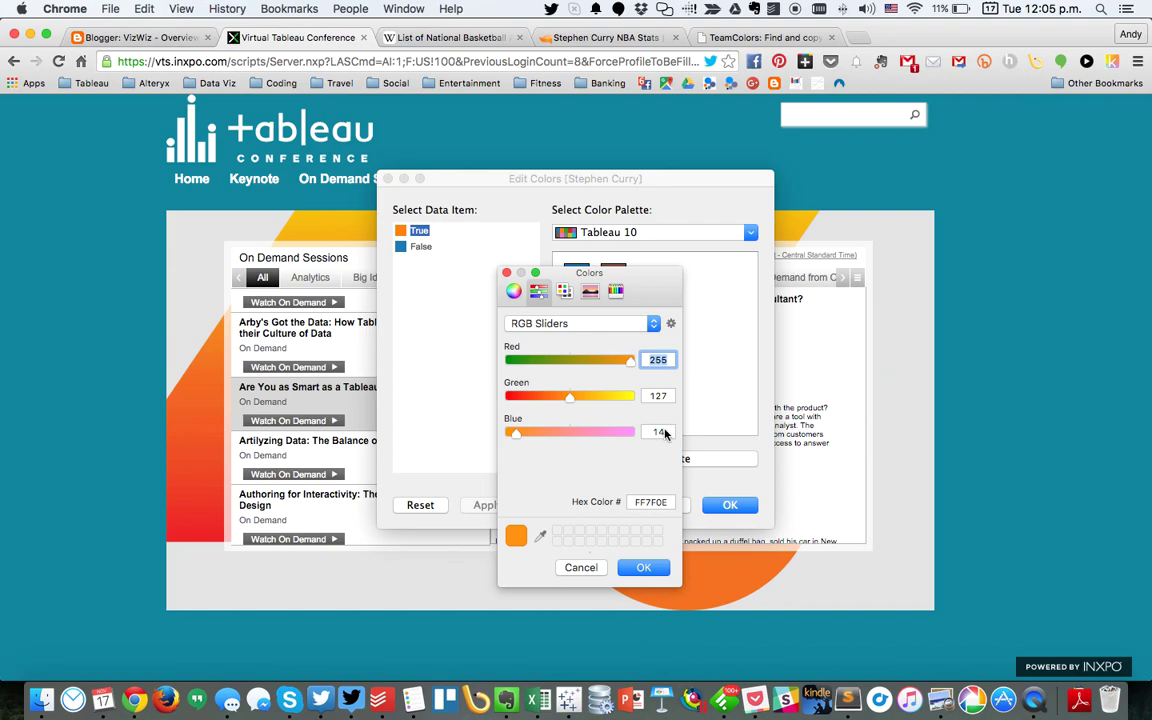
left_click(733, 38)
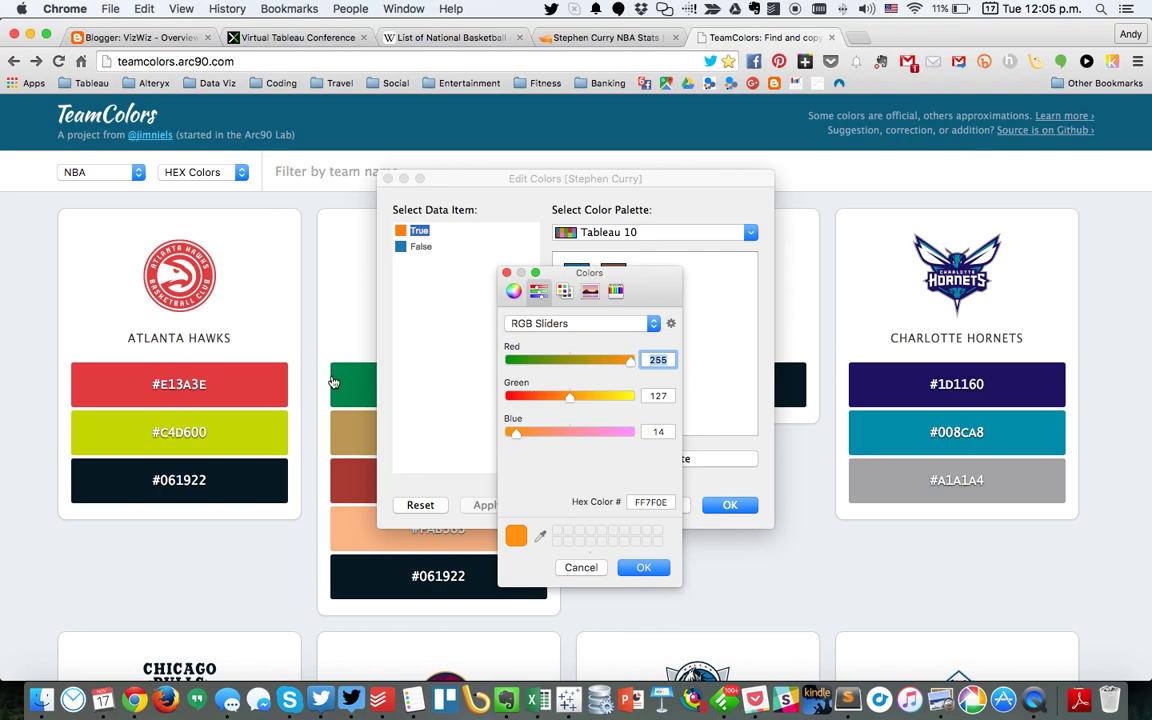
scroll(330, 375, "down", 5)
scroll(331, 381, "down", 10)
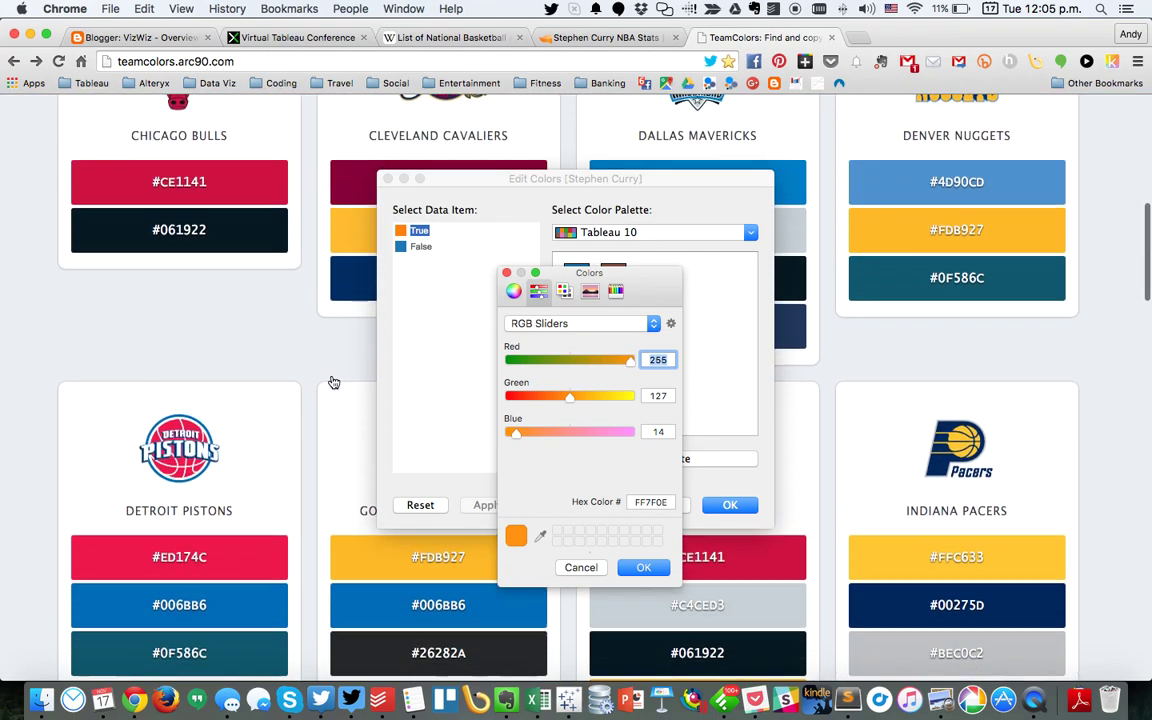
scroll(331, 381, "up", 3)
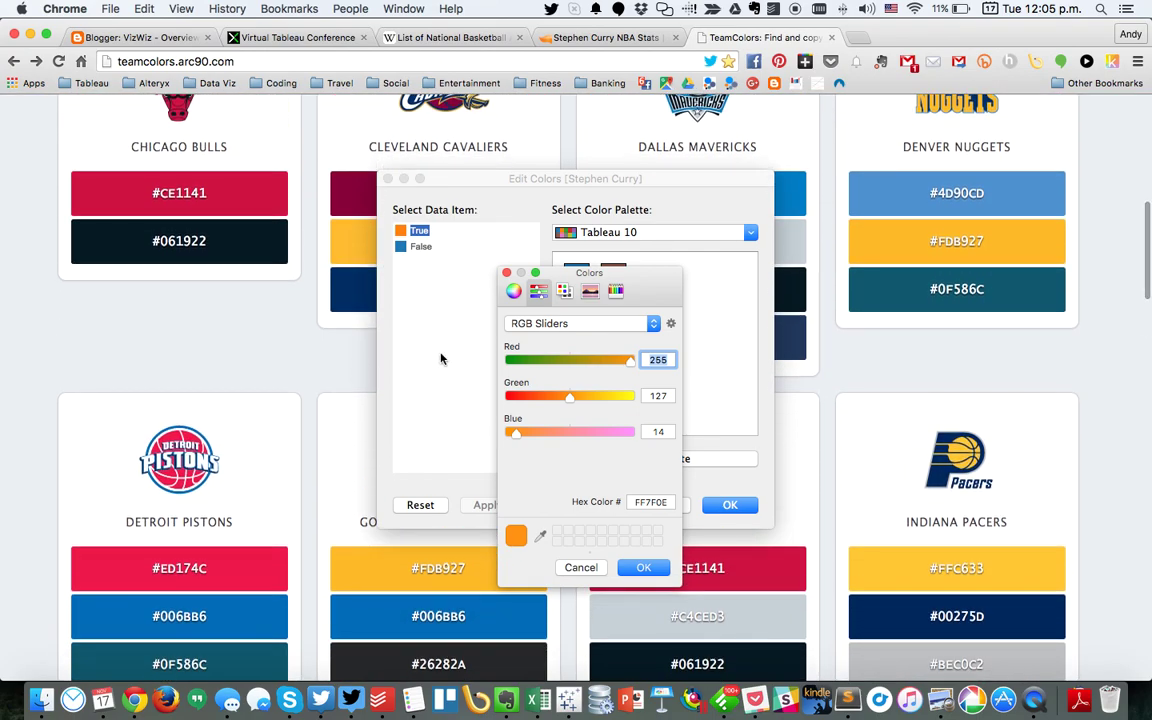
left_click(540, 537)
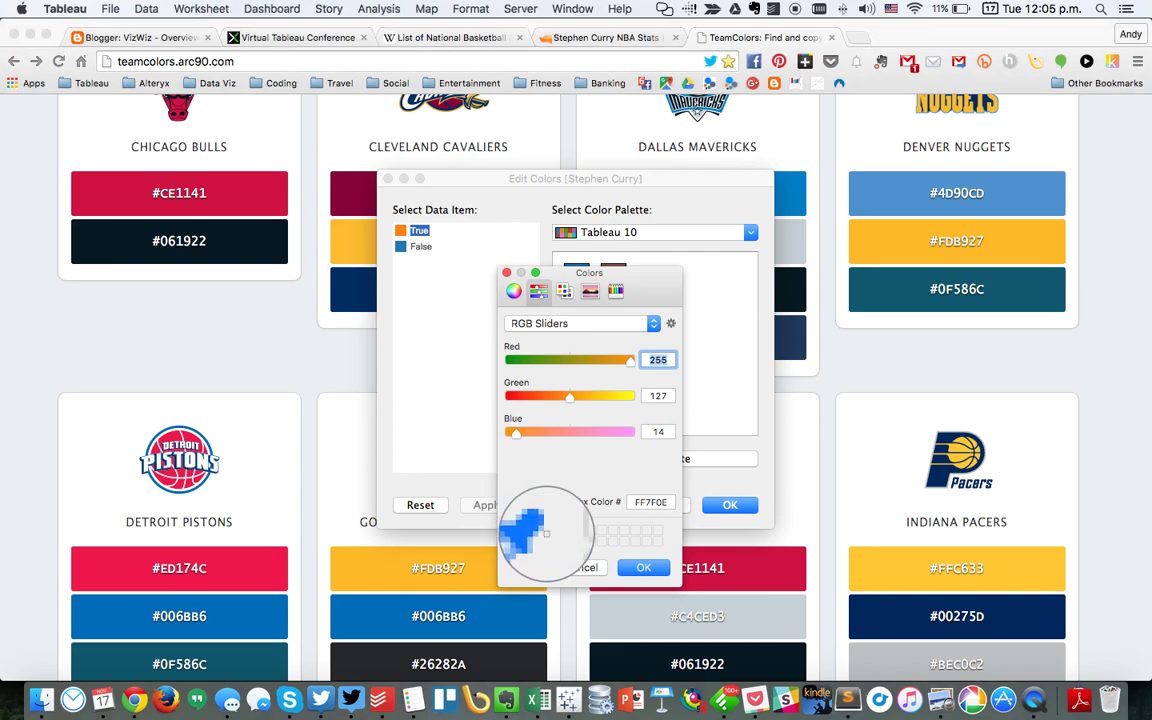
left_click(397, 615)
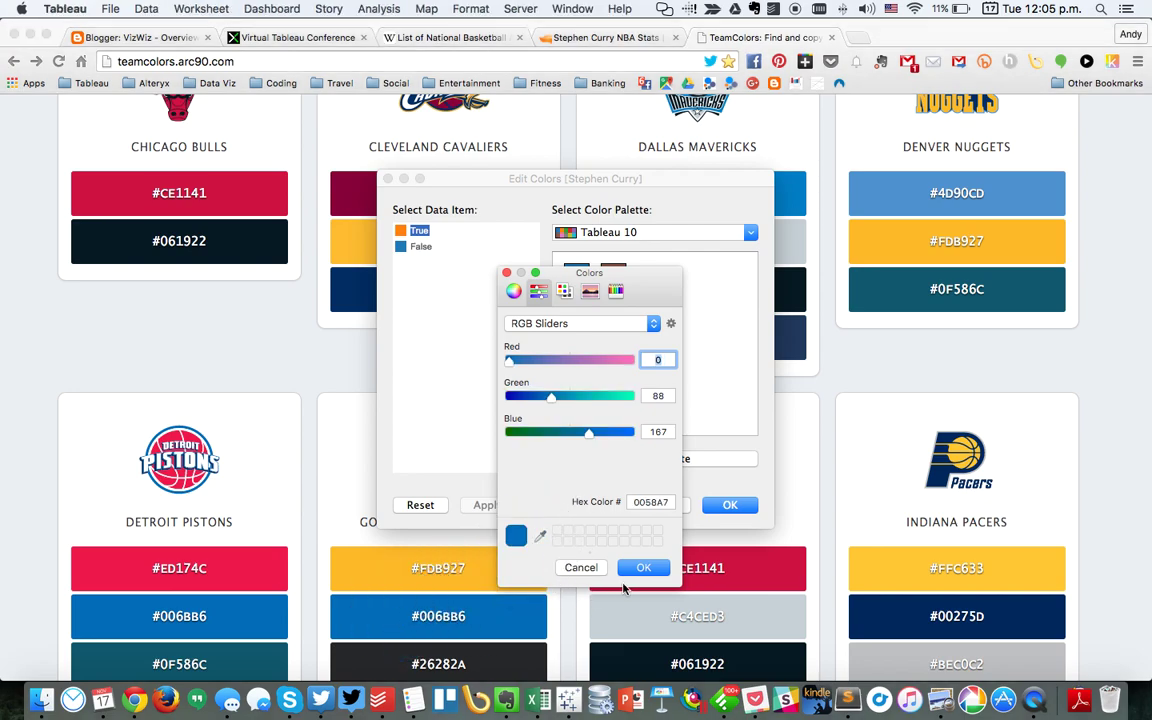
left_click(643, 567)
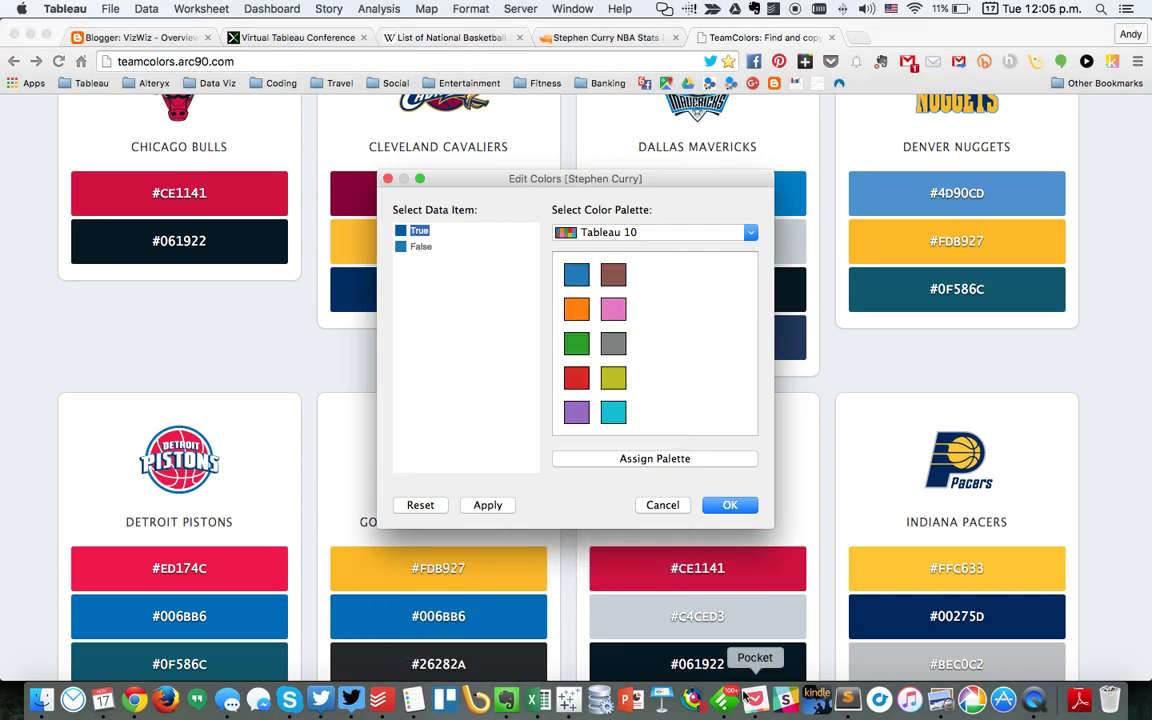
Set the False color by sampling the Warriors' yellow swatch #FDB927, accept the color assignments and return to Tableau
double_click(422, 247)
left_click(540, 537)
left_click(373, 564)
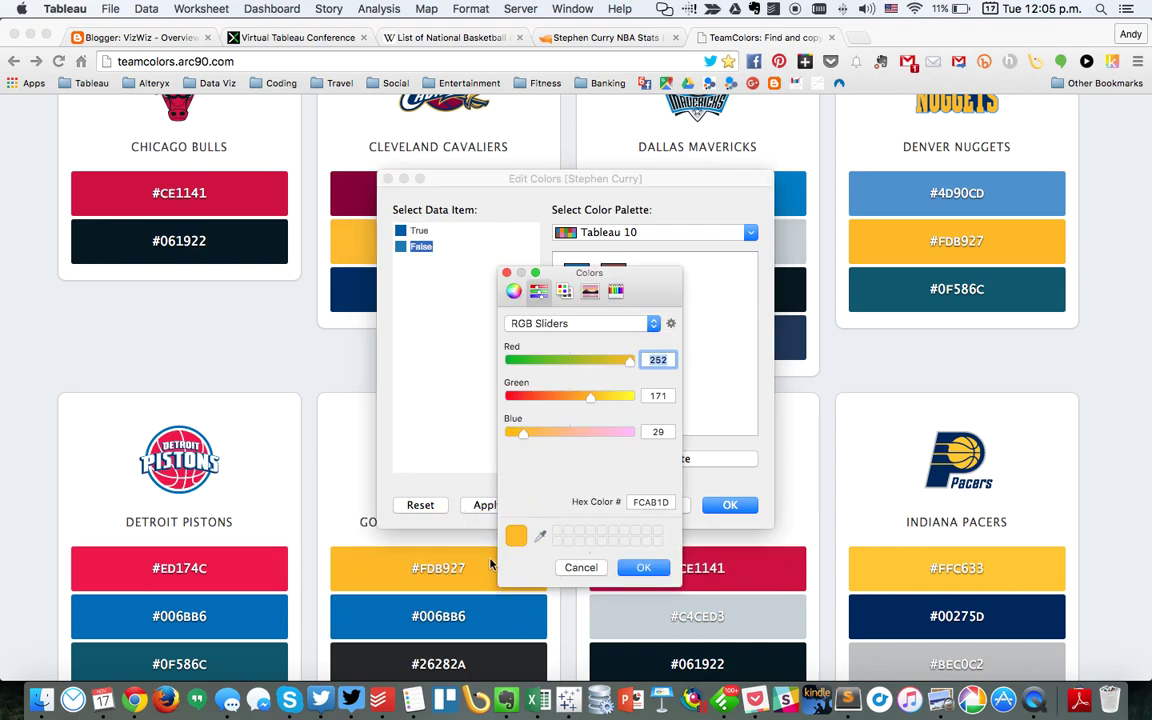
left_click(643, 568)
left_click(726, 507)
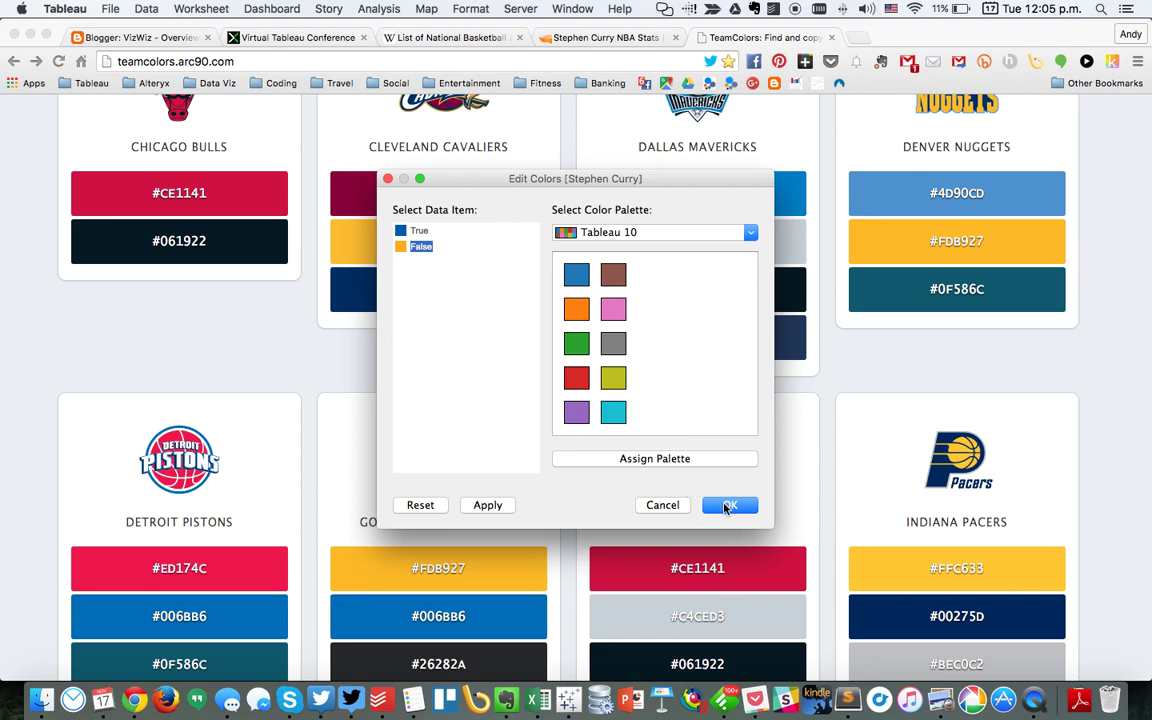
key("super+Tab")
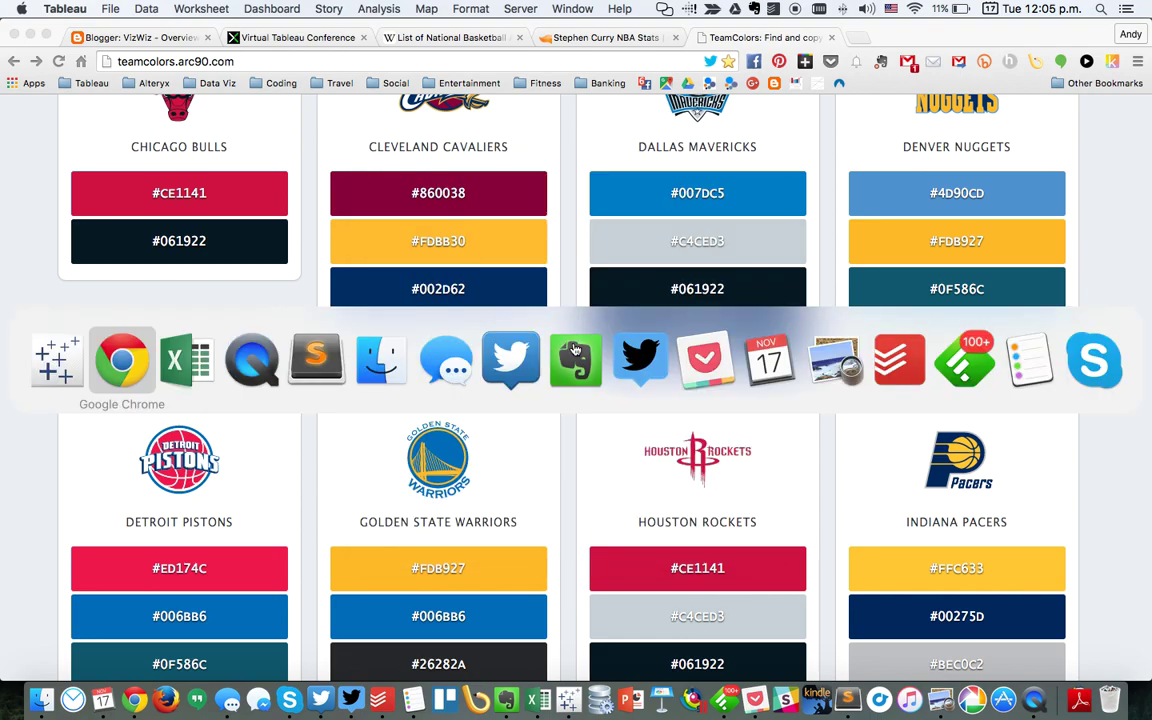
key("super+Tab")
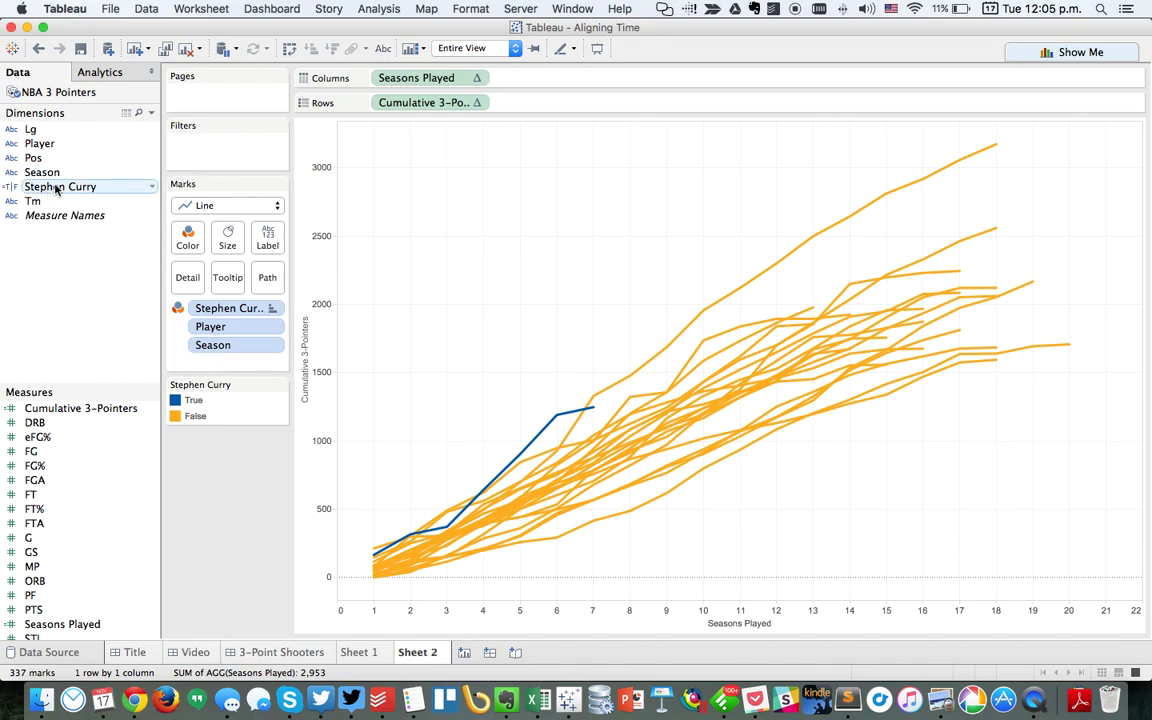
Try labelling the lines with the Stephen Curry field, and undo the labelling
left_click_drag(51, 186, 268, 240)
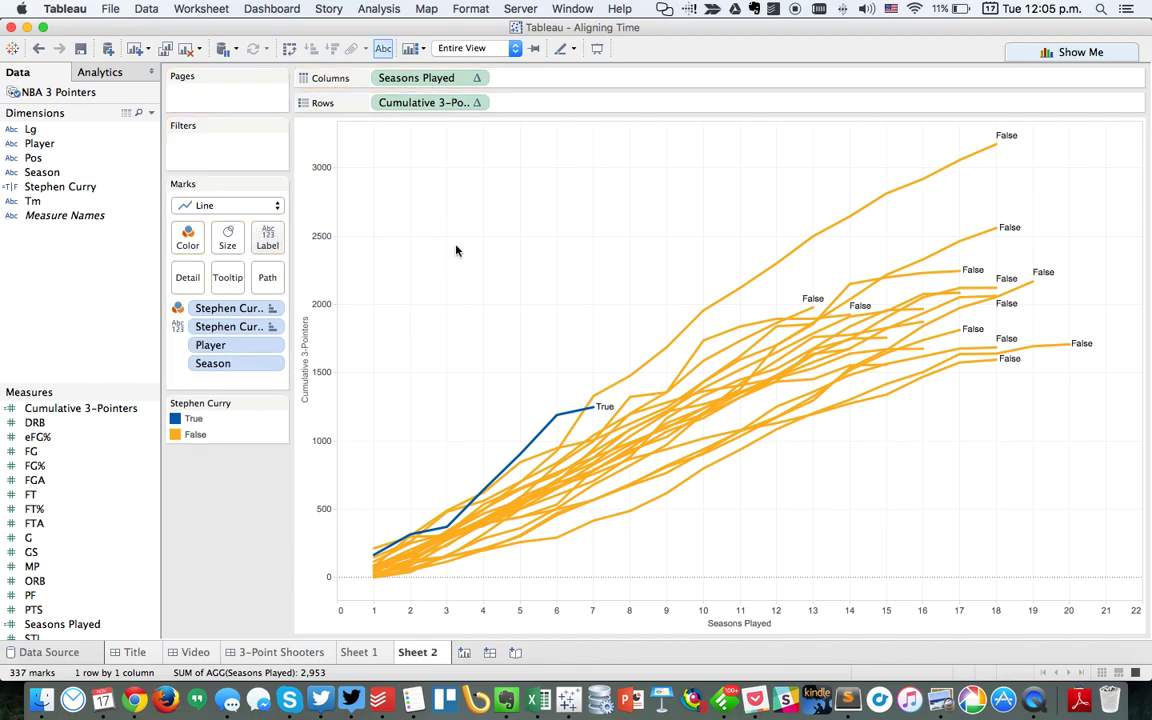
left_click(38, 49)
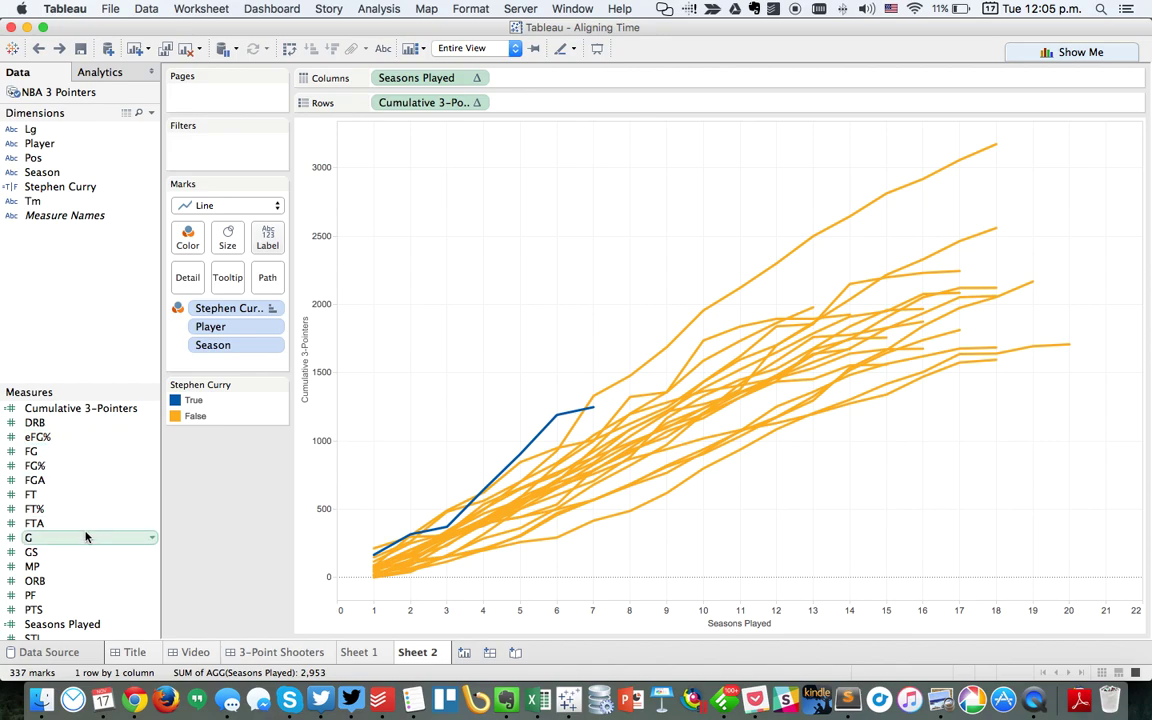
Filter the chart on Season to exclude only 2015-16
mouse_move(595, 408)
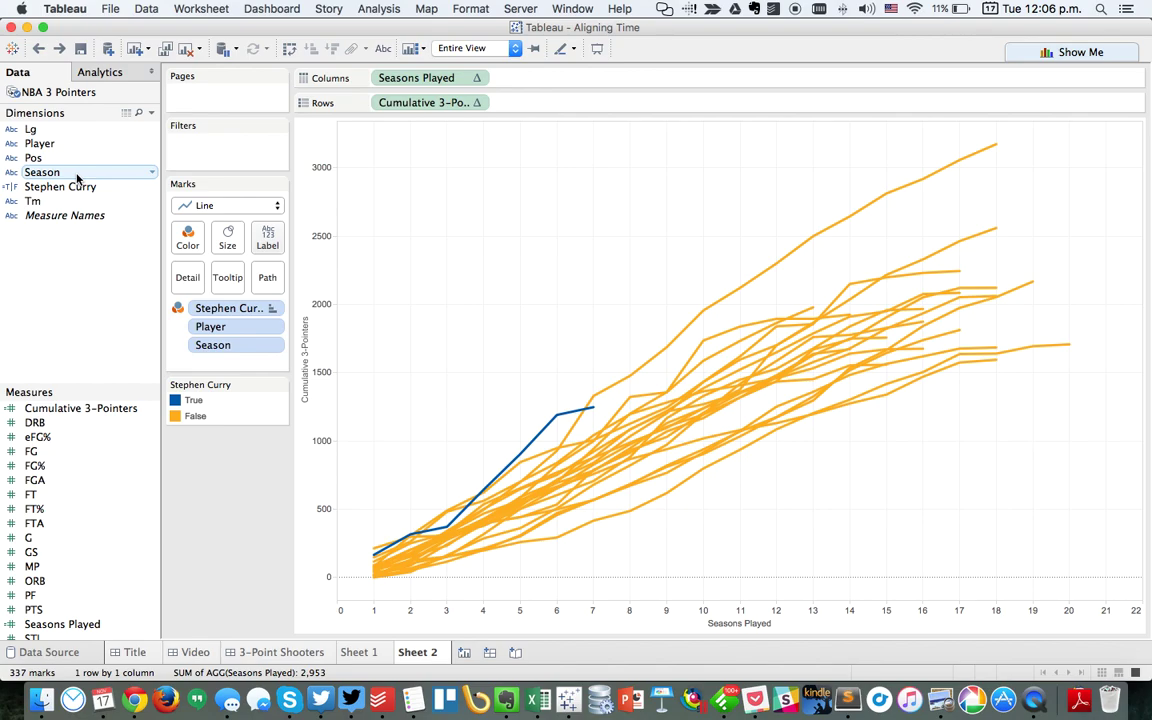
left_click_drag(78, 178, 195, 162)
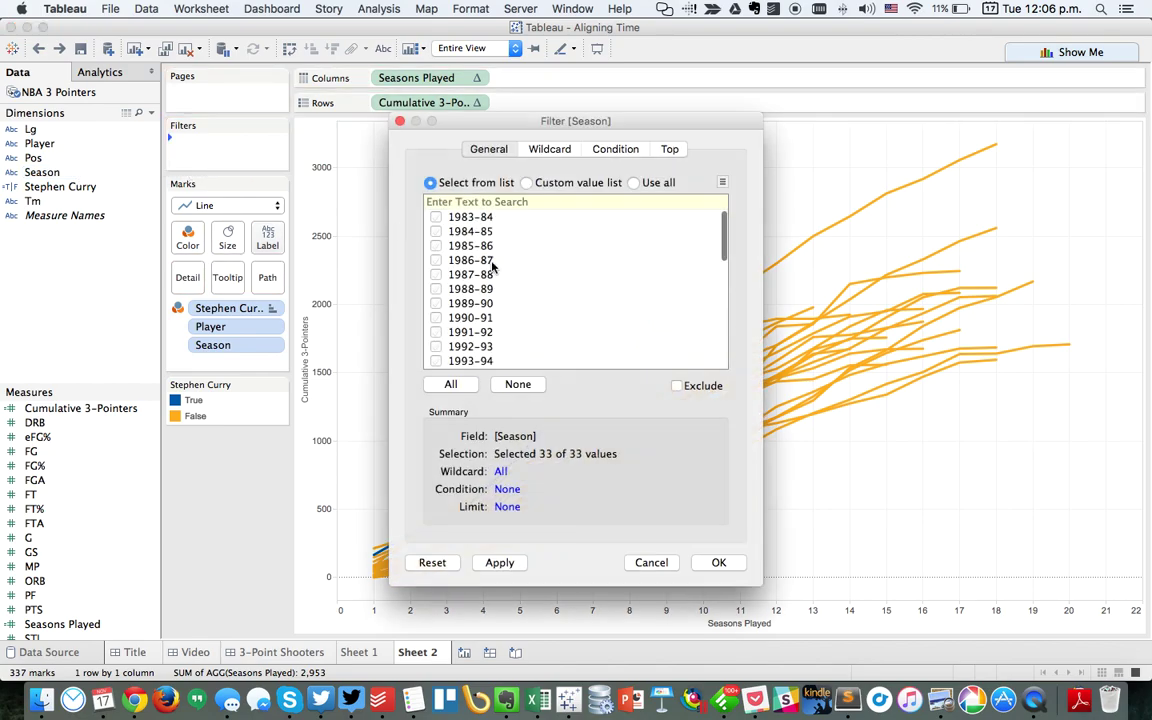
scroll(535, 345, "down", 8)
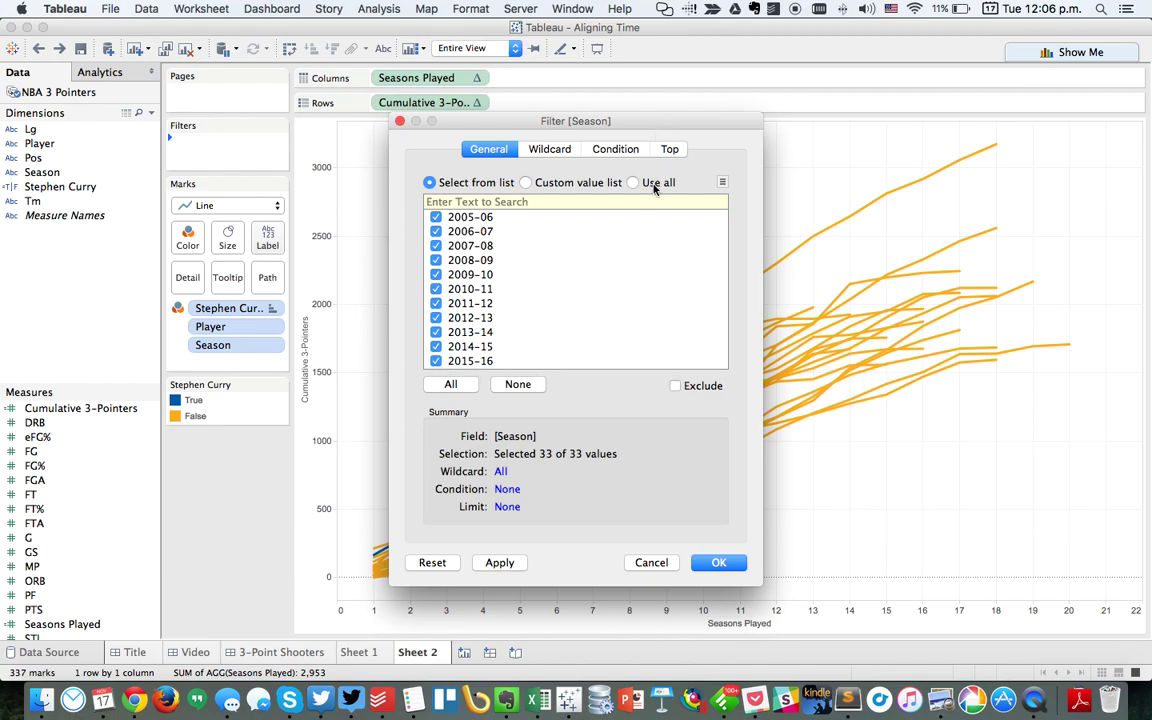
left_click(515, 384)
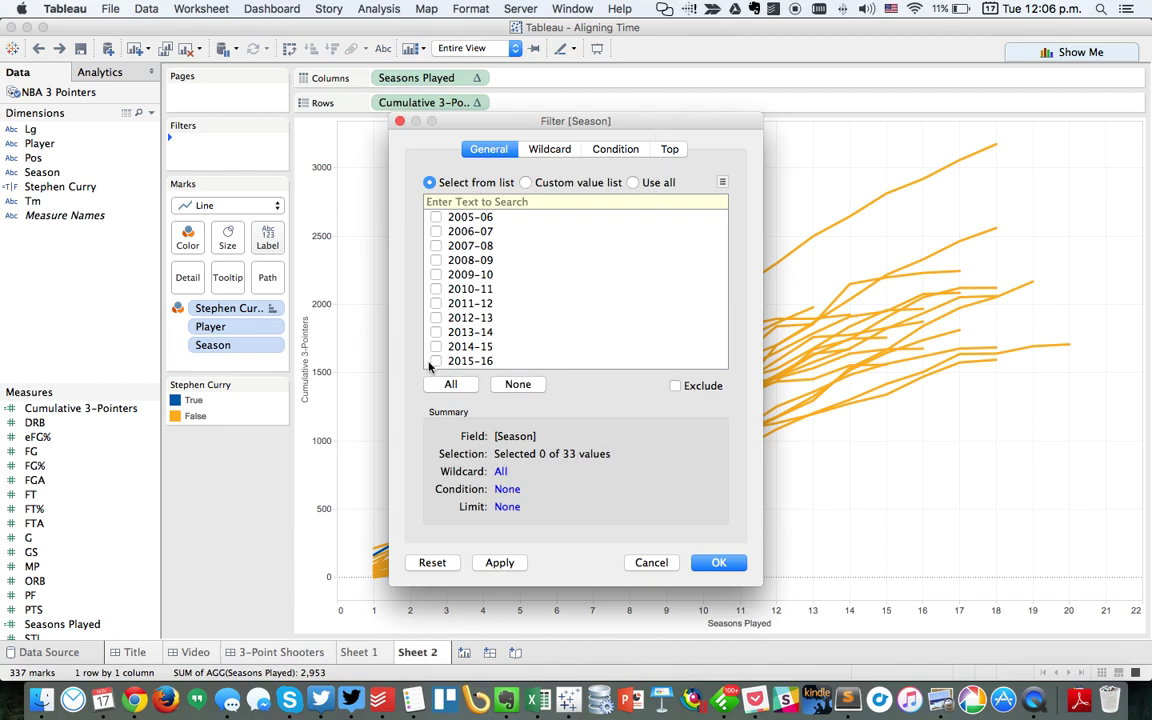
left_click(703, 385)
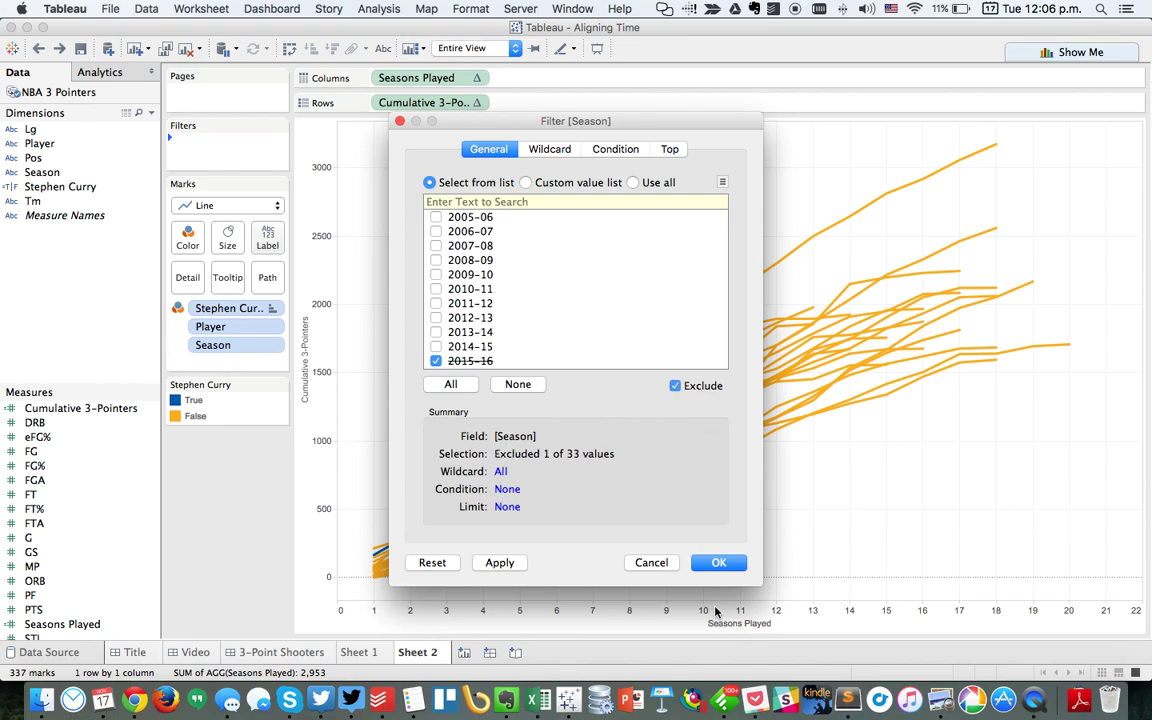
left_click(718, 562)
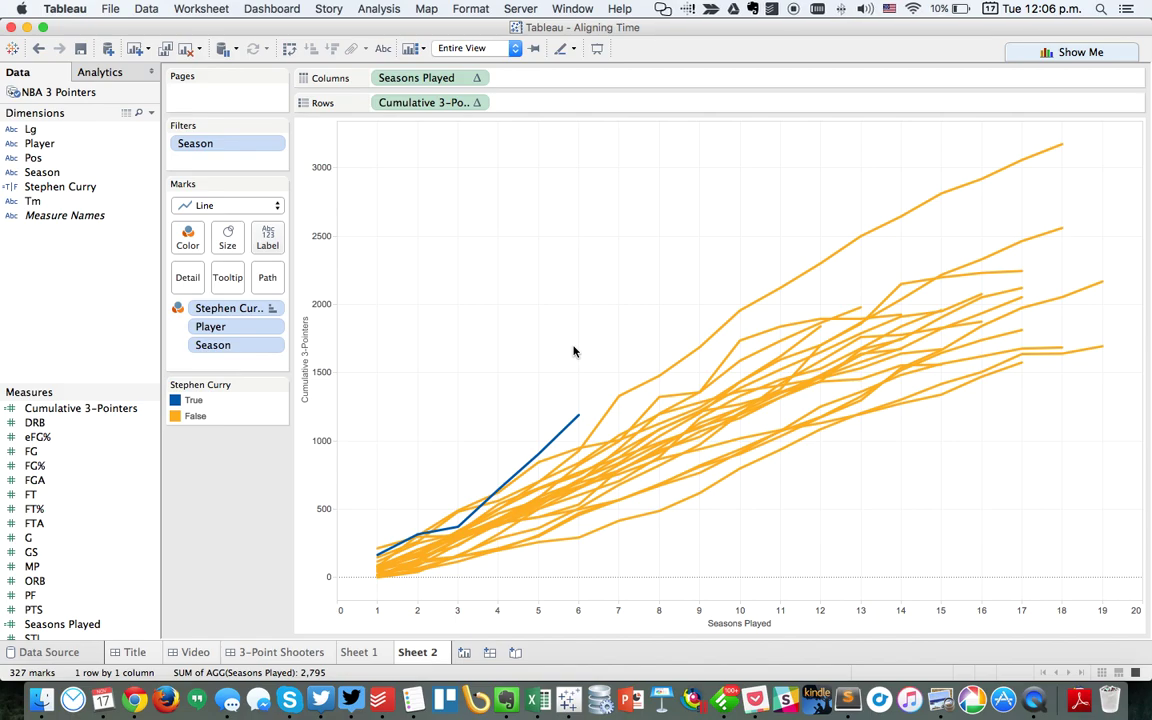
mouse_move(578, 455)
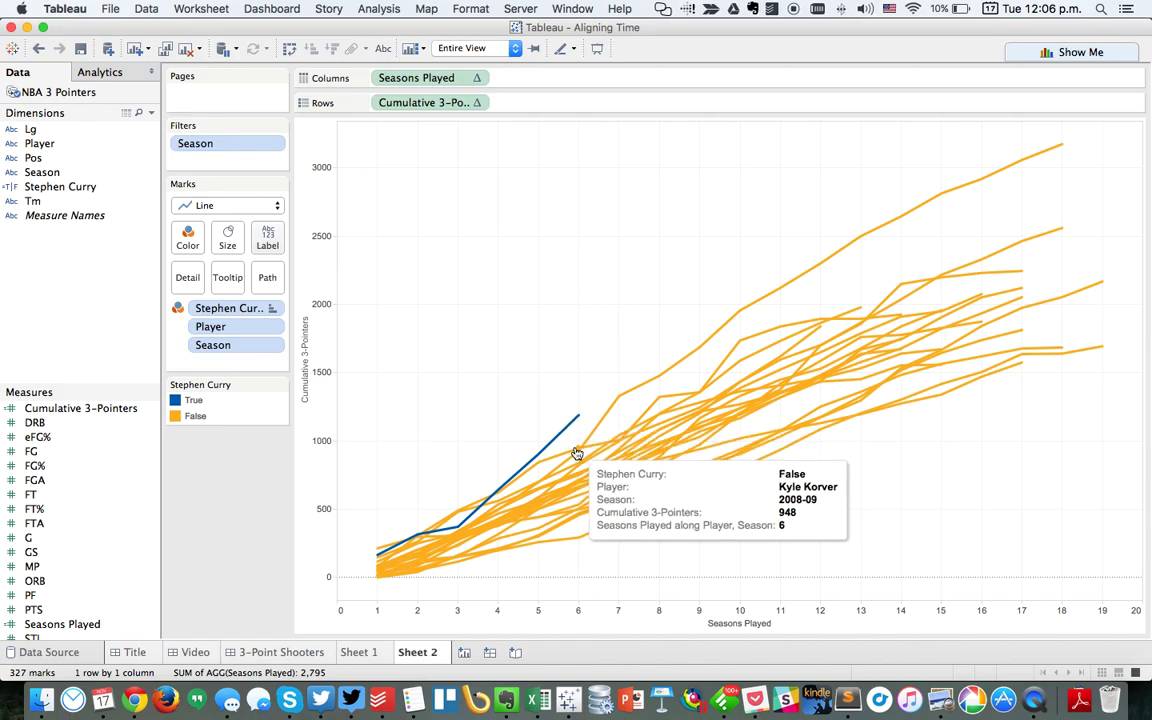